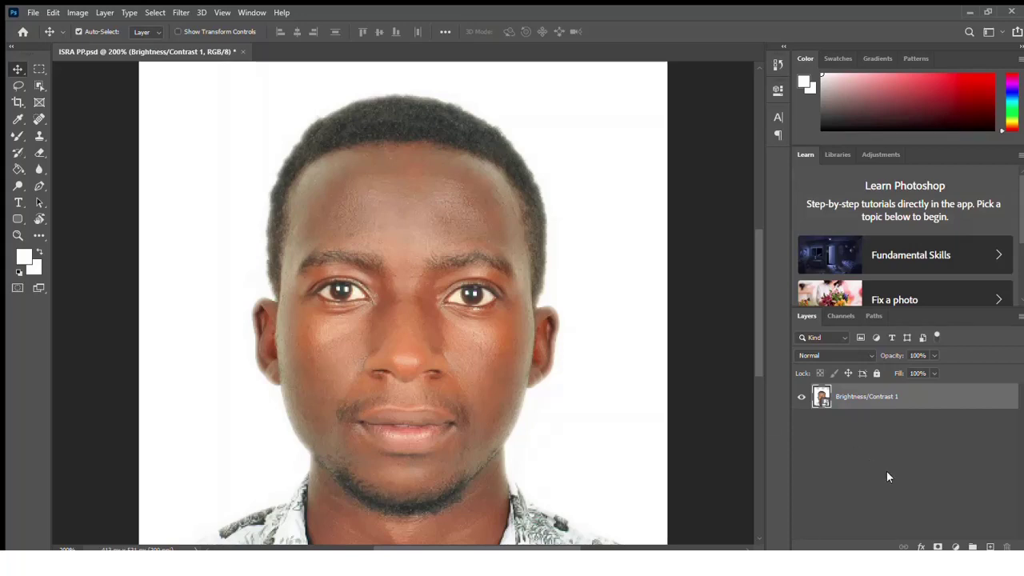
# Add an empty Layer 1 above the photo and fade the photo layer to 91% opacity.
pyautogui.click(991, 547)
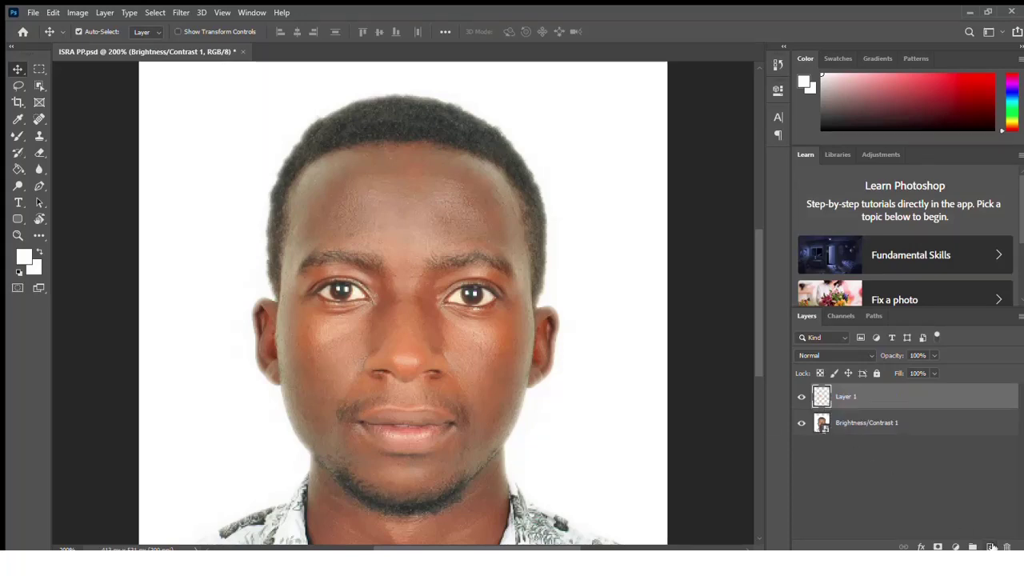
pyautogui.click(883, 427)
pyautogui.moveTo(911, 365); pyautogui.dragTo(925, 368)
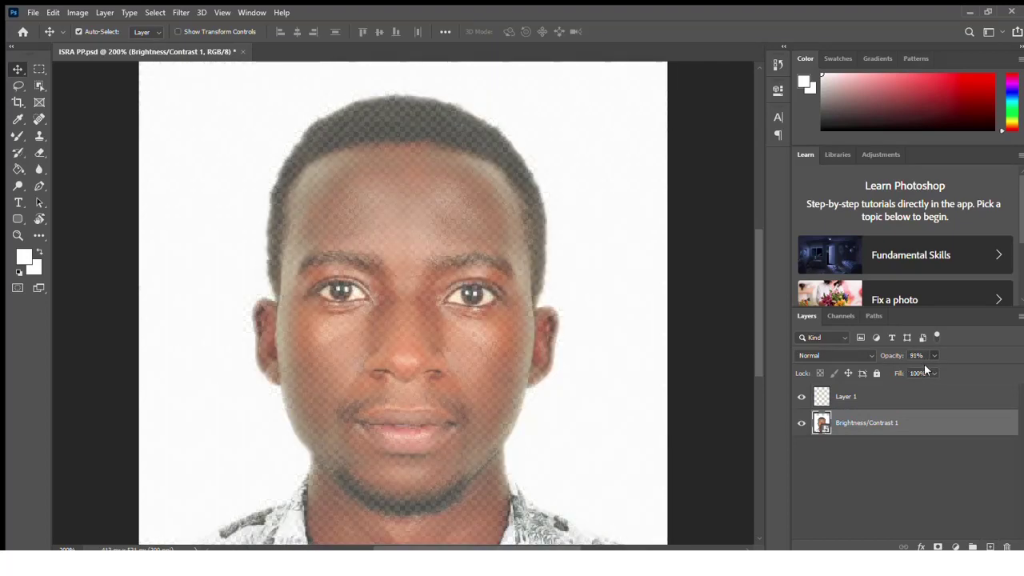
pyautogui.click(39, 186)
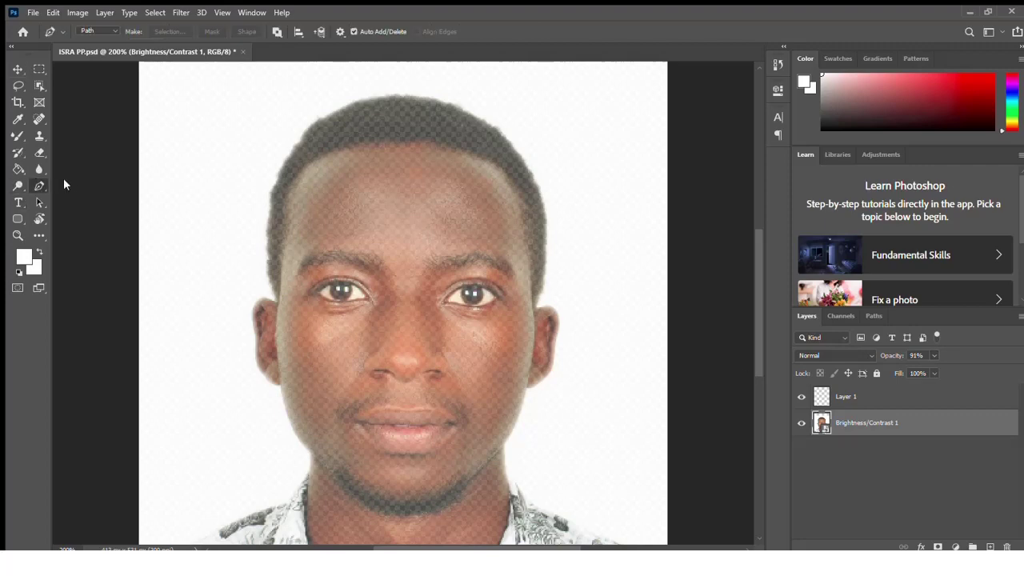
# Set the Pen tool to Shape mode with a 2 px stroke and anchor the left temple.
pyautogui.click(108, 31)
pyautogui.click(109, 48)
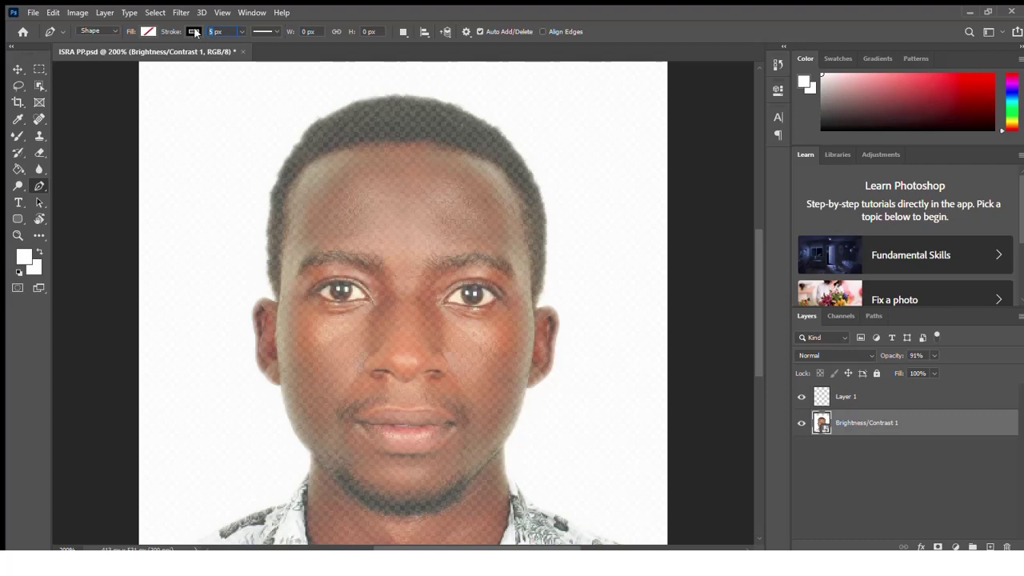
pyautogui.write('2')
pyautogui.click(277, 301)
# Trace the Shape 1 outline from the left face edge up the left hairline.
pyautogui.moveTo(267, 282); pyautogui.dragTo(268, 255)
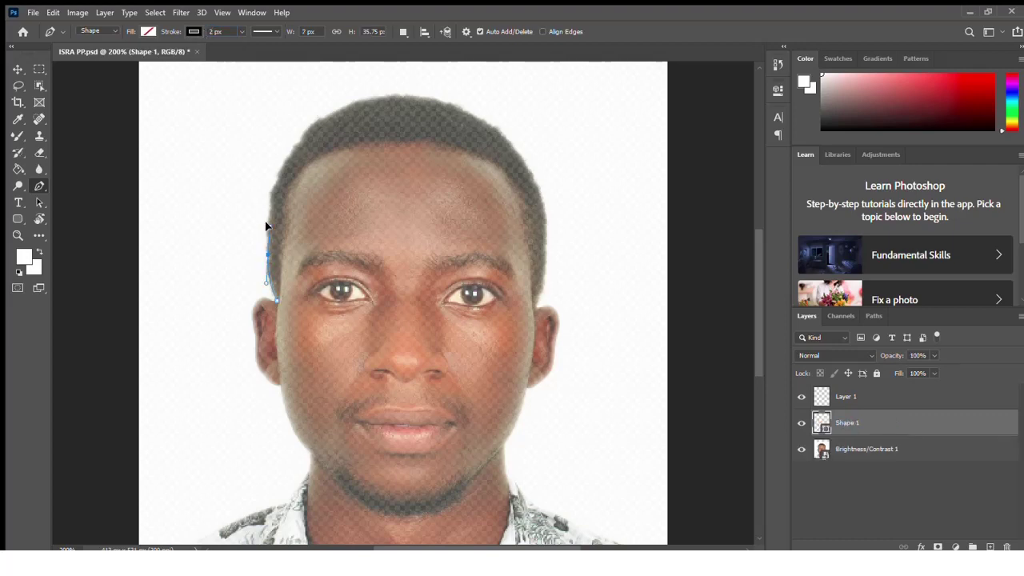
pyautogui.click(266, 226)
pyautogui.click(271, 202)
pyautogui.click(278, 176)
pyautogui.click(289, 154)
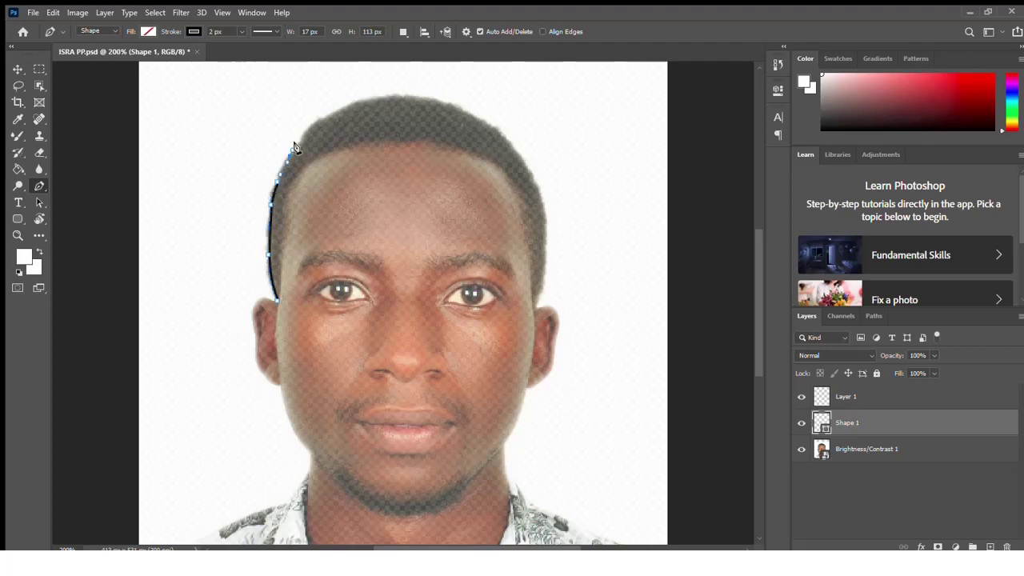
pyautogui.click(308, 126)
pyautogui.click(323, 118)
# Continue the outline across the top of the head to its right side.
pyautogui.click(341, 108)
pyautogui.click(364, 100)
pyautogui.click(404, 95)
pyautogui.click(452, 104)
pyautogui.click(461, 105)
pyautogui.click(496, 127)
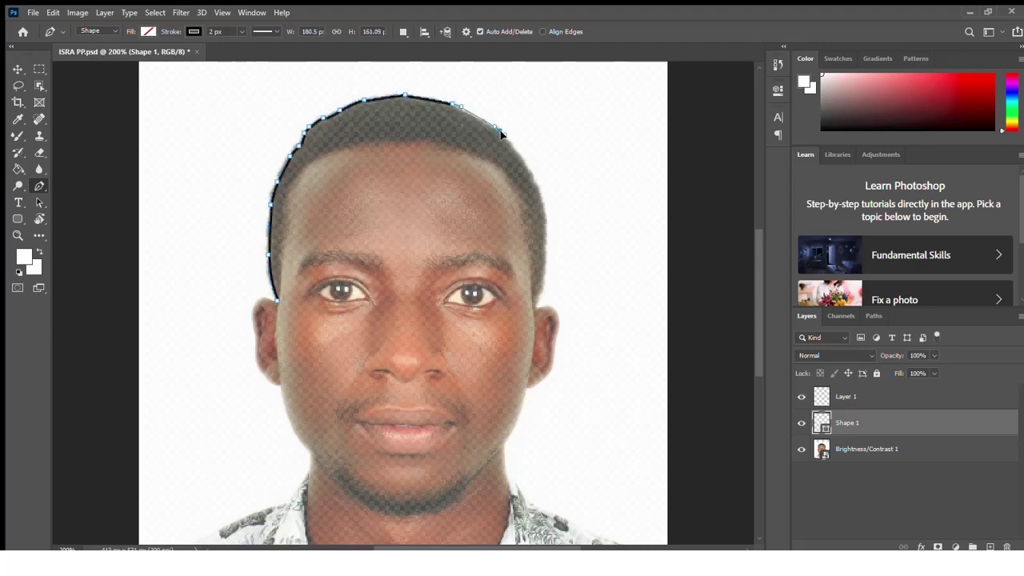
pyautogui.click(503, 133)
# Curve the outline down the right side of the head and around the right ear, undoing a stray anchor.
pyautogui.moveTo(534, 304)
pyautogui.mouseDown()
pyautogui.moveTo(496, 419)
pyautogui.moveTo(498, 404)
pyautogui.mouseUp()
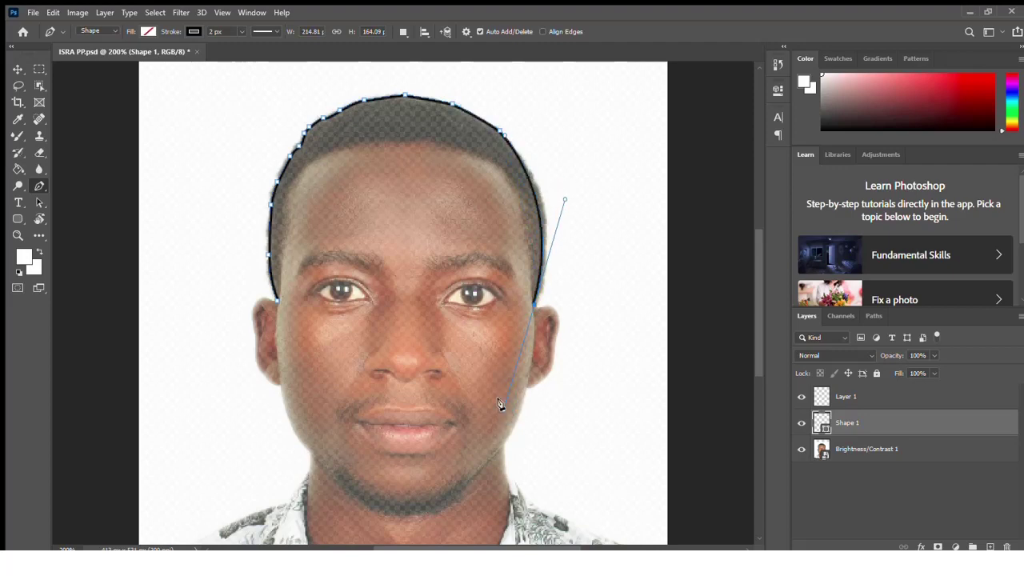
pyautogui.keyDown('alt'); pyautogui.click(534, 313); pyautogui.keyUp('alt')
pyautogui.moveTo(551, 363); pyautogui.dragTo(562, 297)
pyautogui.keyDown('alt'); pyautogui.click(552, 364); pyautogui.keyUp('alt')
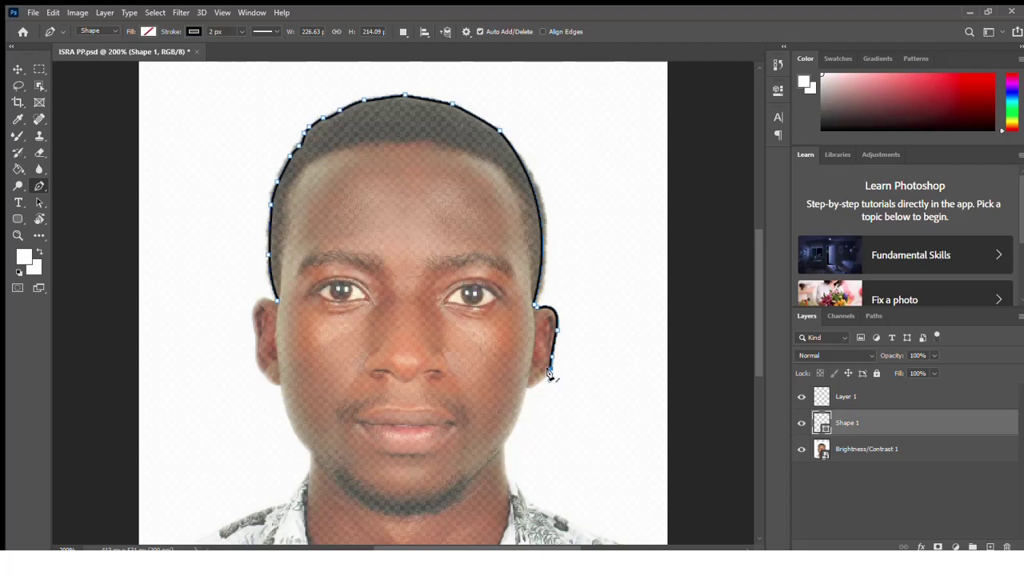
pyautogui.click(525, 387)
pyautogui.hotkey('ctrl', 'z')
# Zoom in and curve the outline along the right jaw and down the right neck.
pyautogui.moveTo(527, 383); pyautogui.dragTo(515, 381)
pyautogui.hotkey('ctrl', '+')
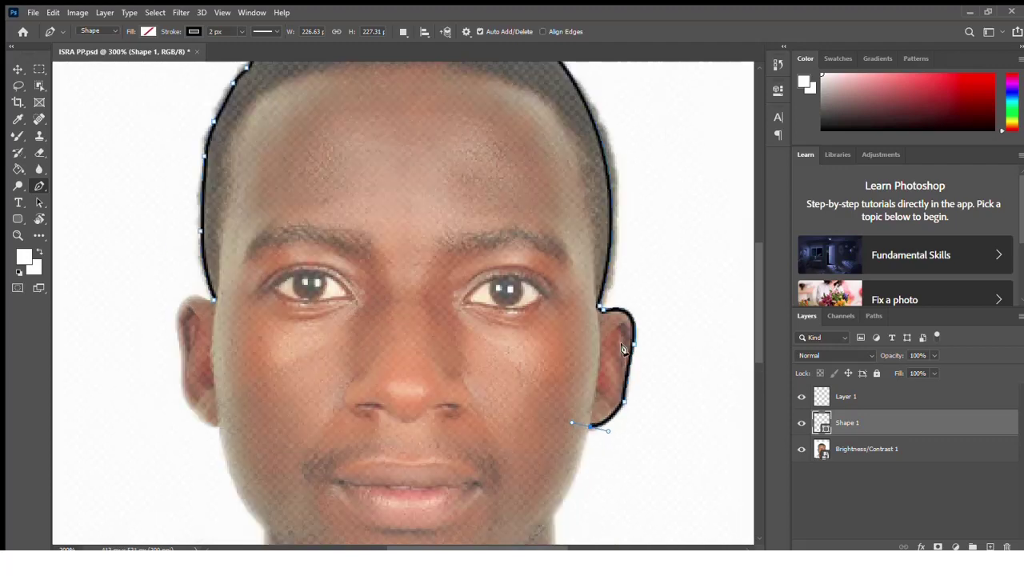
pyautogui.moveTo(755, 269); pyautogui.dragTo(754, 292)
pyautogui.scroll(-3, 609, 320)
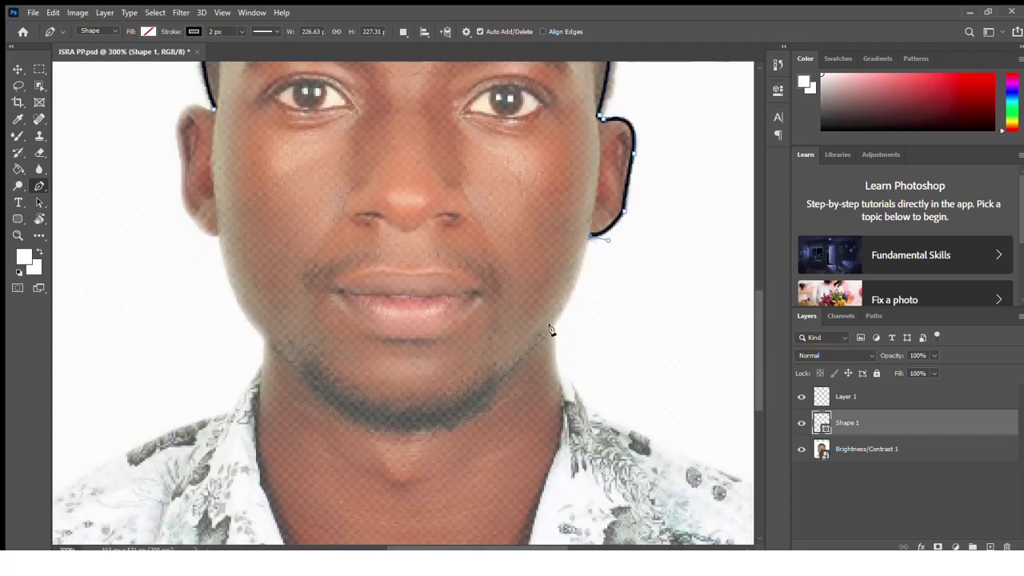
pyautogui.moveTo(550, 328); pyautogui.dragTo(525, 351)
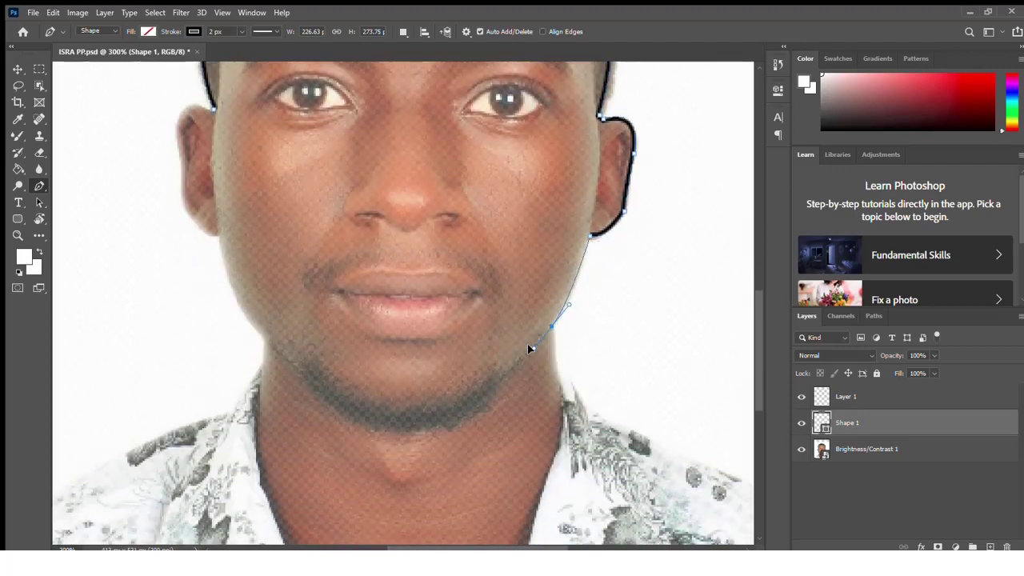
pyautogui.click(559, 392)
pyautogui.click(551, 472)
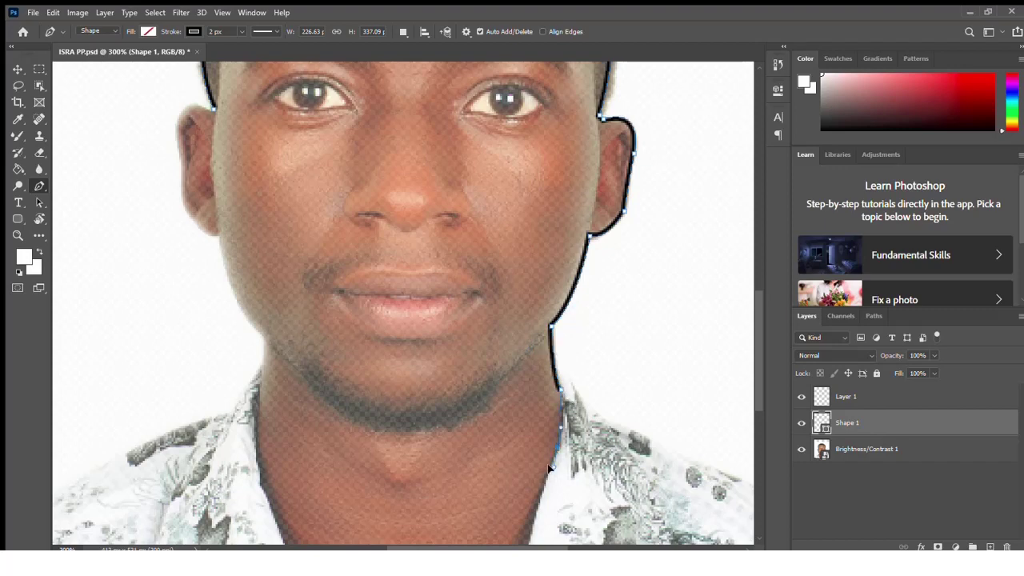
pyautogui.scroll(-5, 744, 336)
# Carry the outline to the neck's bottom, straight across, and up the left neck edge.
pyautogui.click(525, 353)
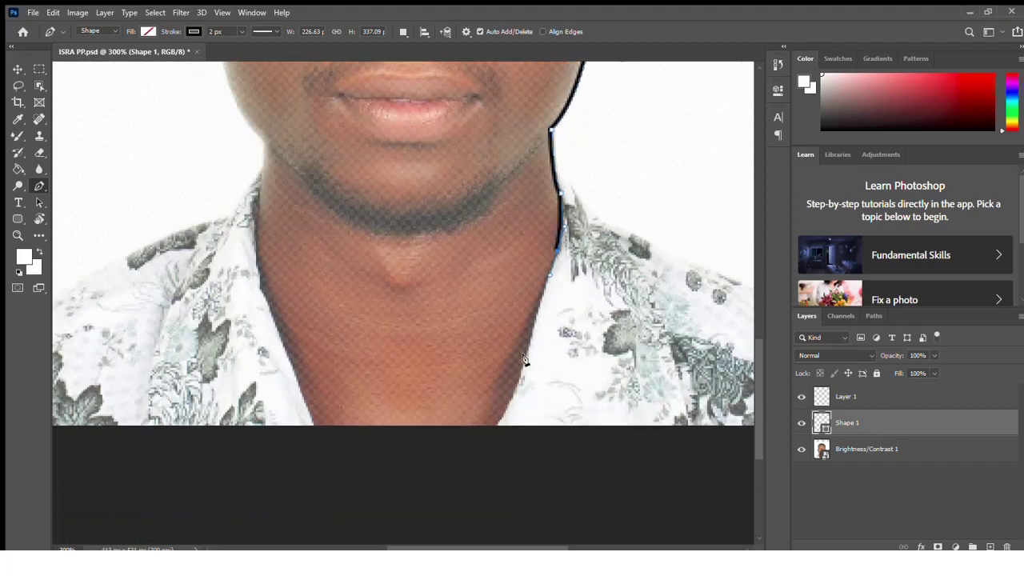
pyautogui.moveTo(496, 421); pyautogui.dragTo(475, 430)
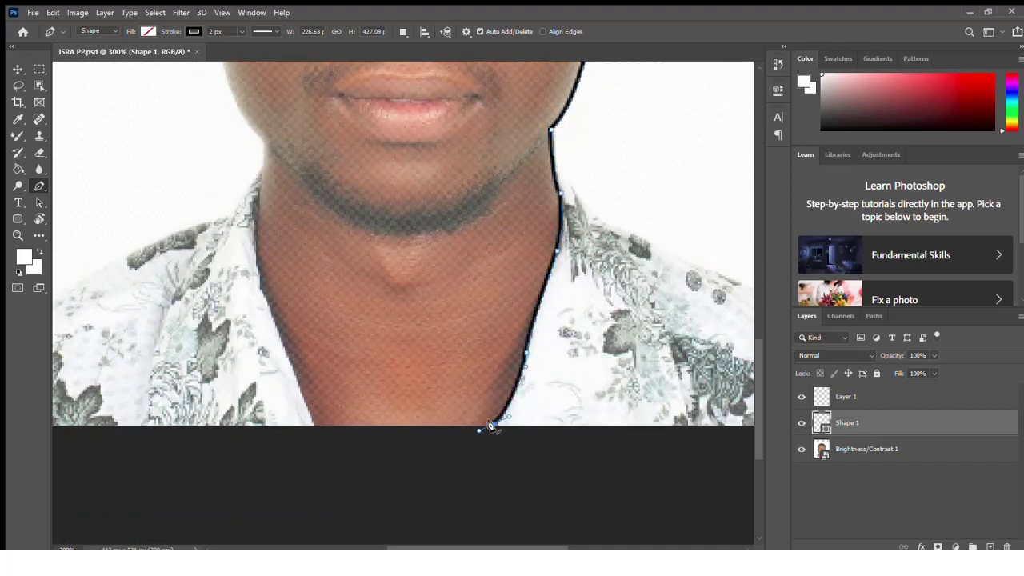
pyautogui.click(313, 424)
pyautogui.click(275, 327)
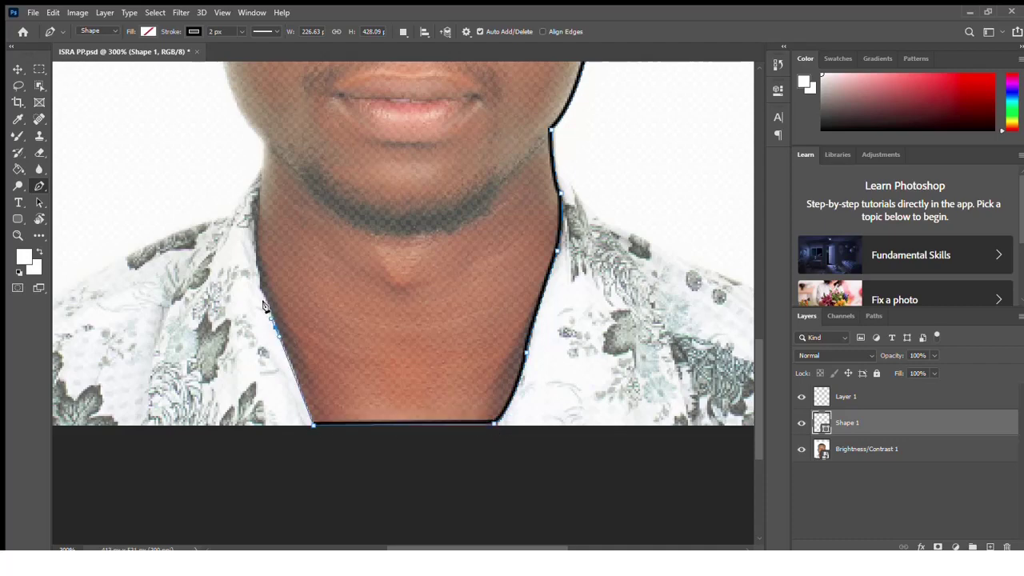
pyautogui.click(263, 296)
pyautogui.click(257, 259)
pyautogui.click(252, 229)
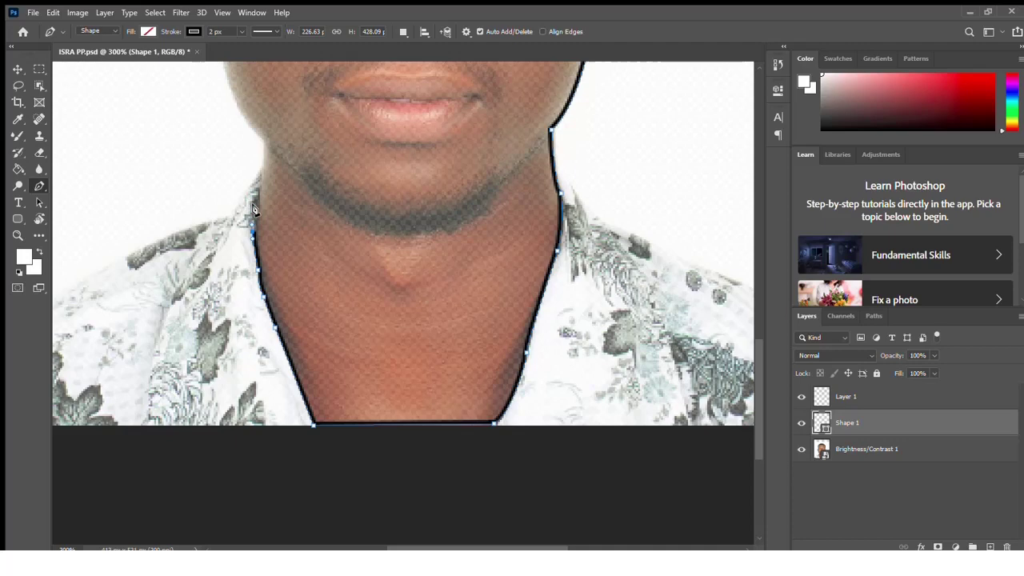
pyautogui.click(254, 200)
# Curve the outline up the left jaw and around the left ear to its top.
pyautogui.moveTo(411, 268); pyautogui.dragTo(464, 544)
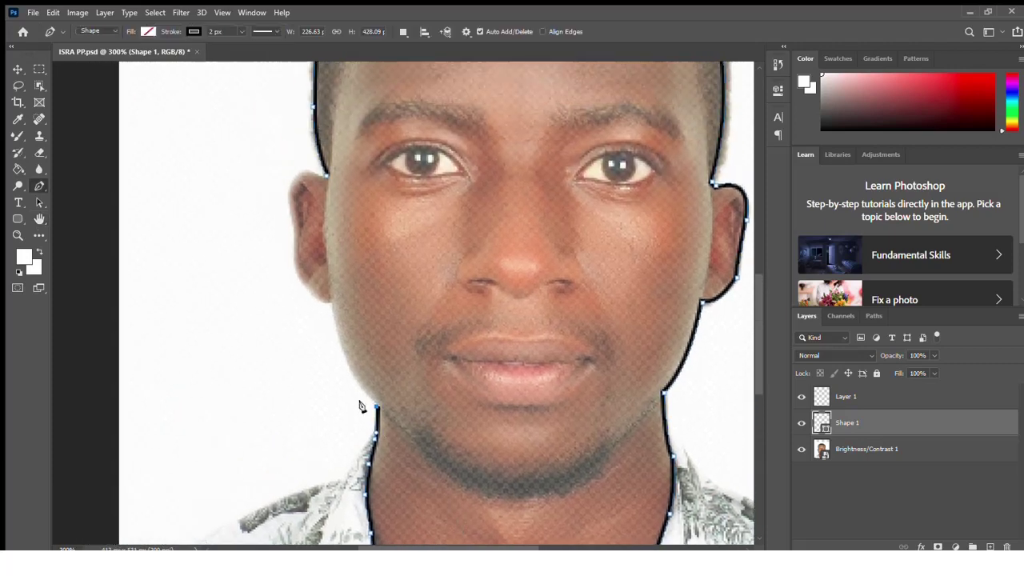
pyautogui.moveTo(332, 307); pyautogui.dragTo(329, 248)
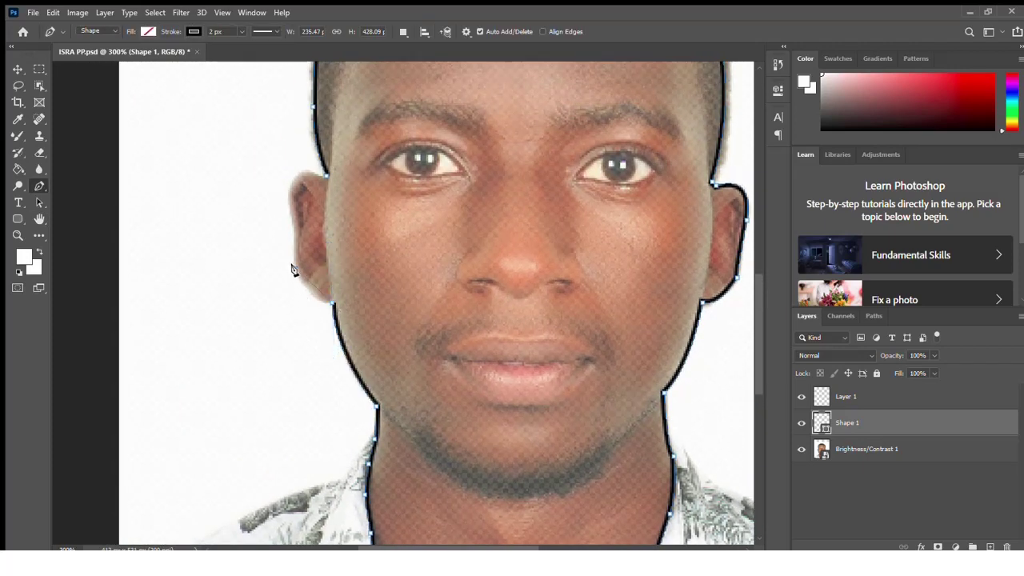
pyautogui.moveTo(295, 268); pyautogui.dragTo(285, 237)
pyautogui.moveTo(325, 174); pyautogui.dragTo(344, 184)
pyautogui.keyDown('alt'); pyautogui.click(322, 176); pyautogui.keyUp('alt')
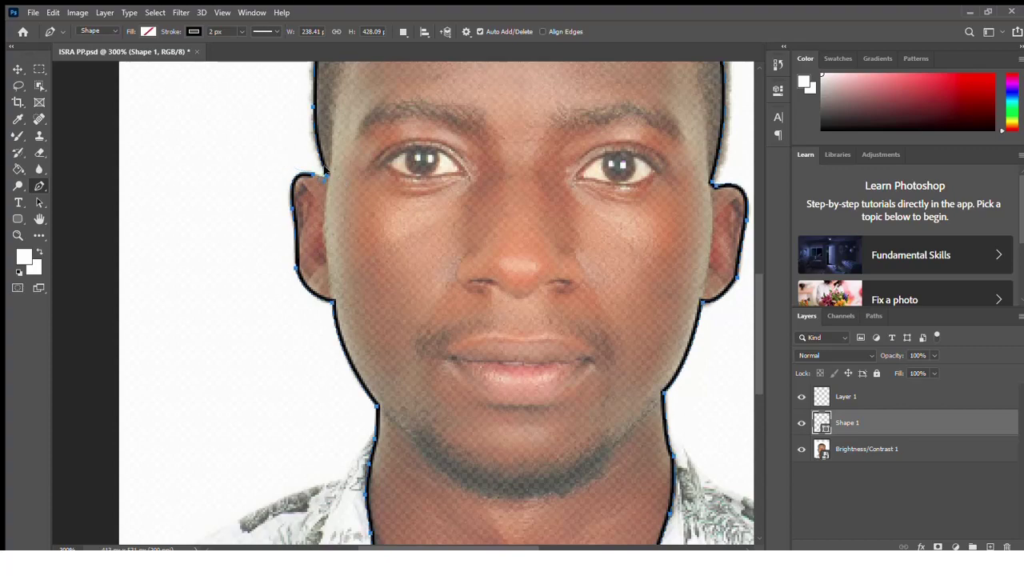
# Zoom out, toggle the photo's visibility to check the outline, and select empty Layer 1.
pyautogui.hotkey('ctrl', '0')
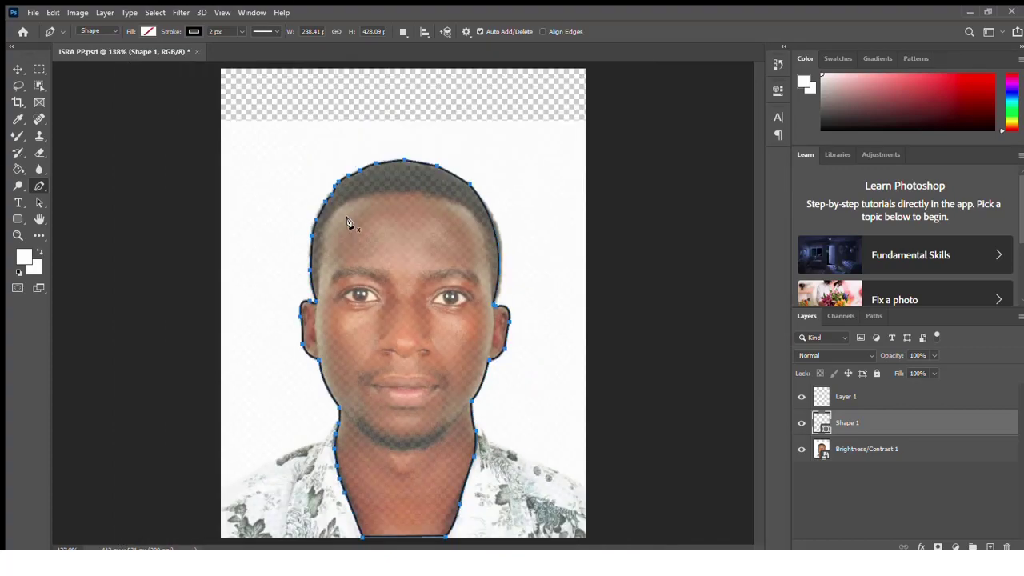
pyautogui.click(803, 450)
pyautogui.click(802, 450)
pyautogui.click(803, 449)
pyautogui.click(802, 450)
pyautogui.click(840, 400)
# Delete the empty Layer 1, zoom back in, and add a new layer above the outline.
pyautogui.press('Delete')
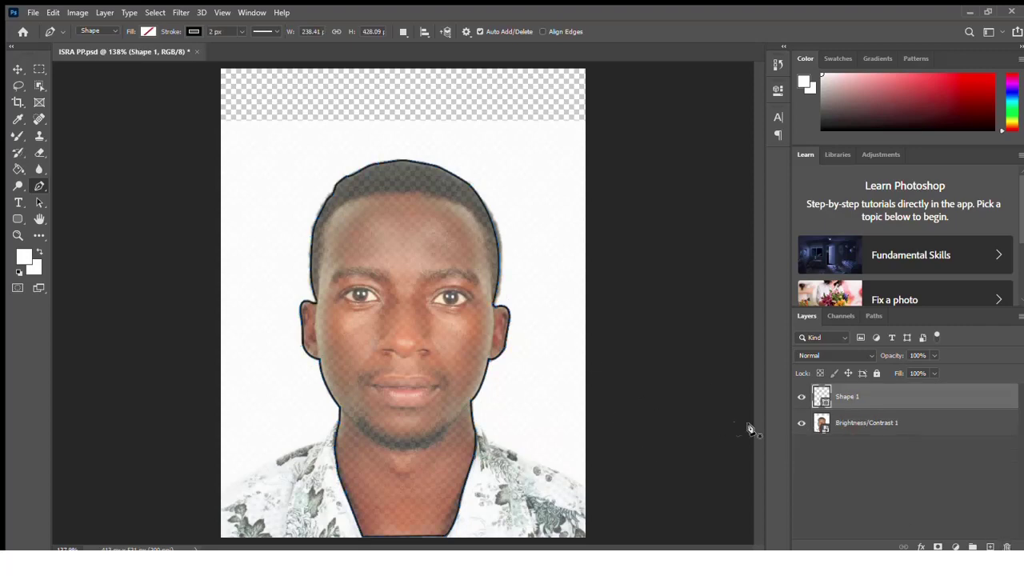
pyautogui.hotkey('ctrl', '+')
pyautogui.hotkey('ctrl', '+')
pyautogui.scroll(3, 754, 318)
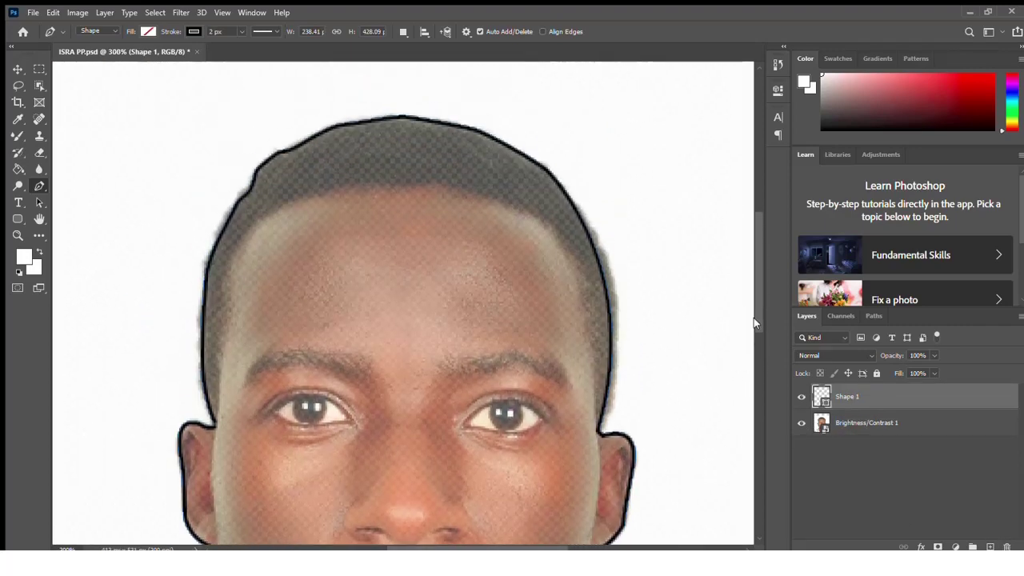
pyautogui.scroll(-2, 754, 328)
pyautogui.click(990, 547)
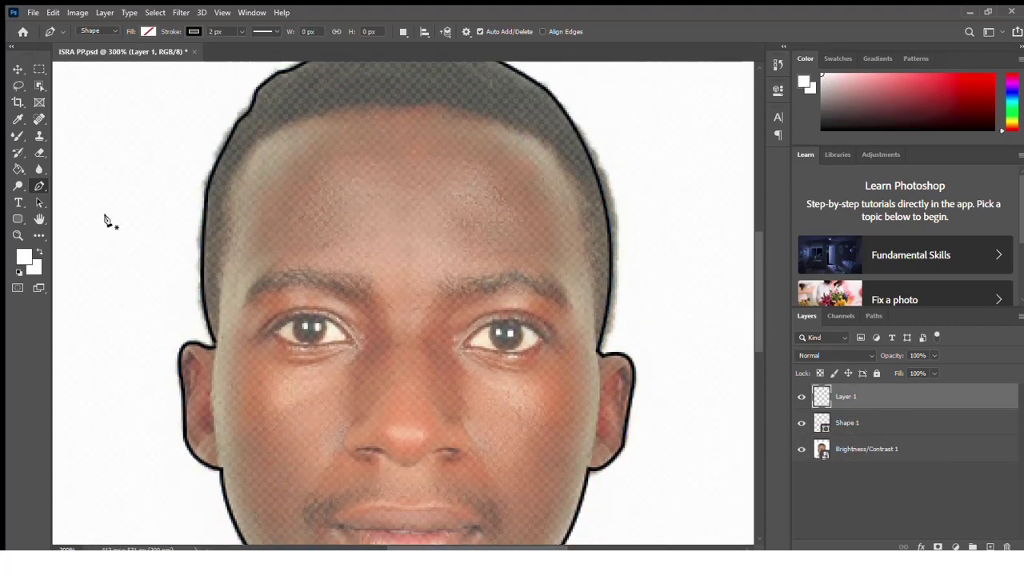
# Start the hair shape at the left temple and trace it up the left side of the head.
pyautogui.click(215, 342)
pyautogui.click(219, 304)
pyautogui.click(219, 279)
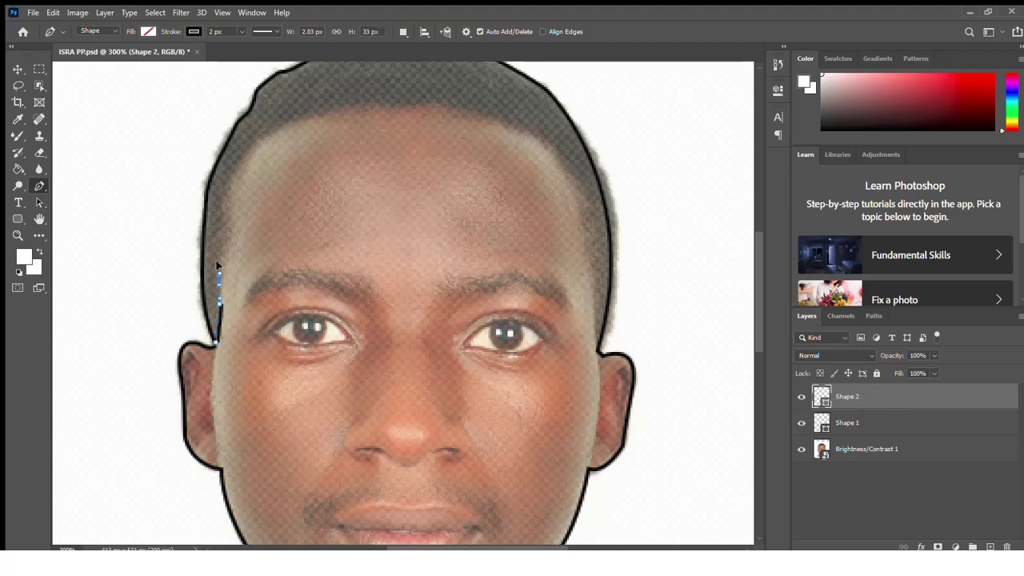
pyautogui.click(225, 259)
pyautogui.click(229, 245)
pyautogui.click(226, 216)
pyautogui.click(235, 166)
pyautogui.click(258, 142)
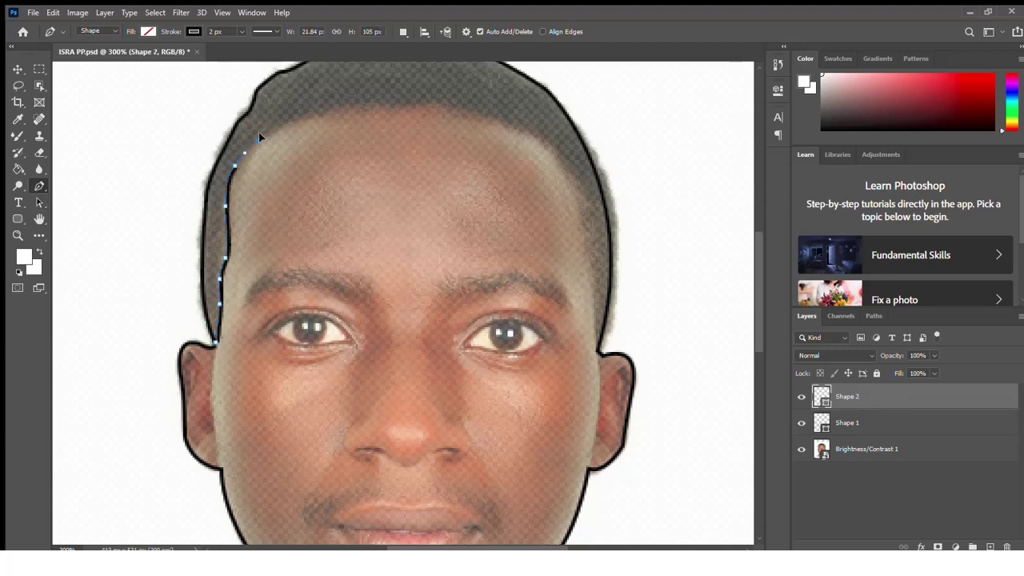
pyautogui.click(301, 116)
# Extend the hair path along the top hairline across the head.
pyautogui.click(322, 112)
pyautogui.click(335, 108)
pyautogui.click(359, 106)
pyautogui.click(403, 105)
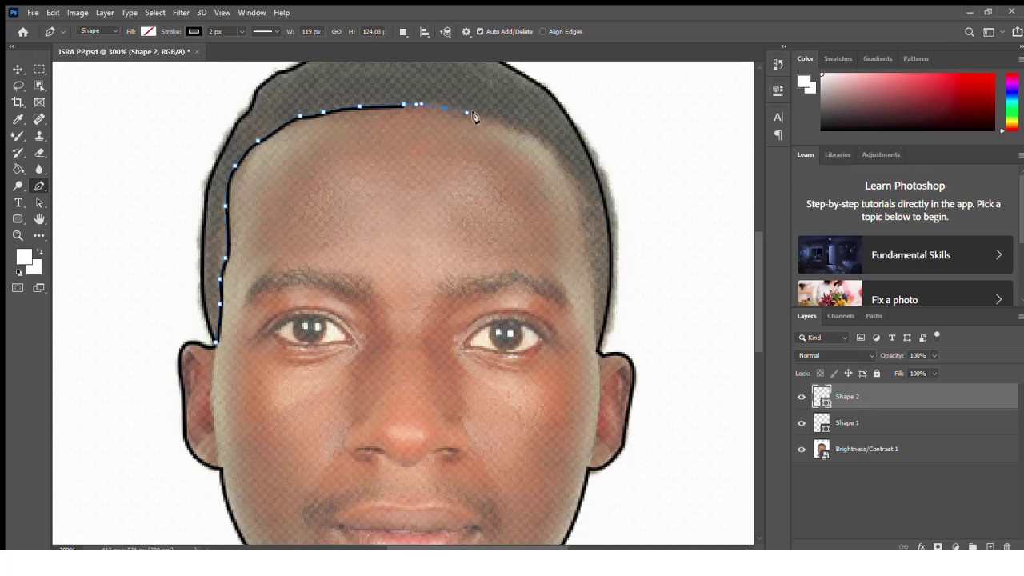
pyautogui.click(444, 107)
pyautogui.click(488, 116)
pyautogui.click(501, 118)
pyautogui.click(521, 126)
# Carry the hair path down the right hairline to just above the right ear.
pyautogui.click(544, 145)
pyautogui.click(563, 166)
pyautogui.click(577, 181)
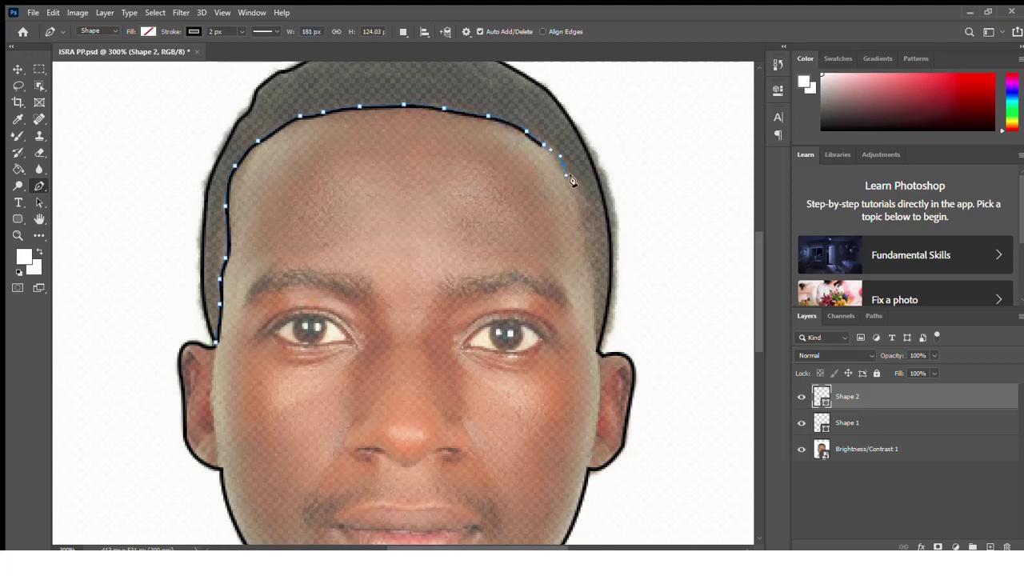
pyautogui.click(583, 228)
pyautogui.click(588, 257)
pyautogui.click(592, 281)
pyautogui.click(596, 334)
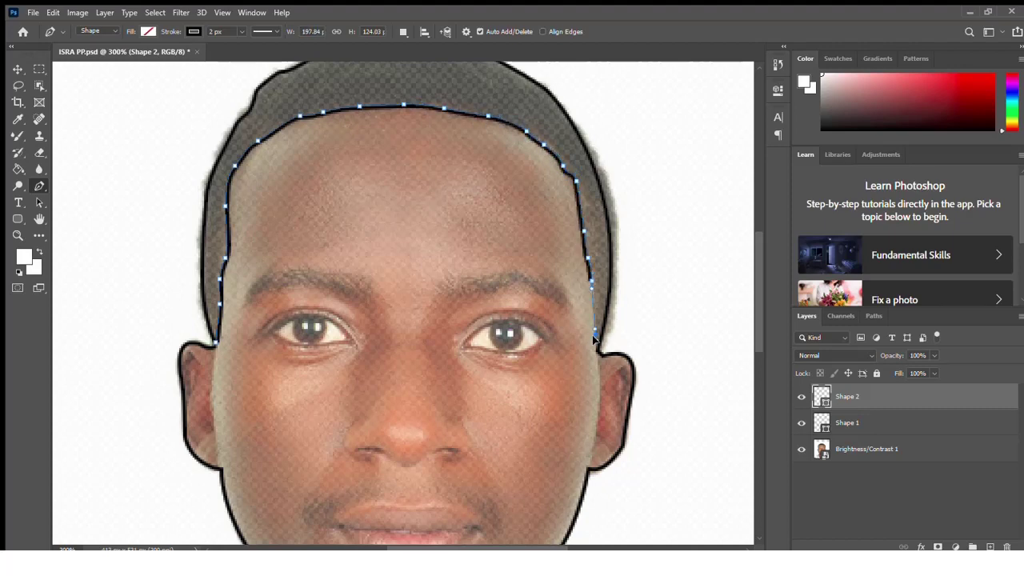
pyautogui.click(598, 347)
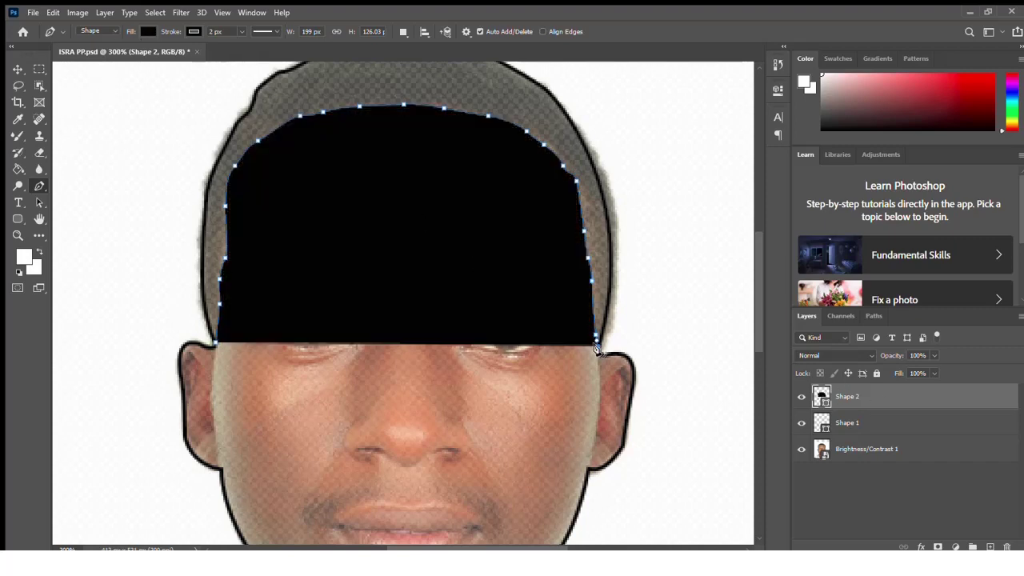
# Add a point clearing the eye, then curved anchors along the top outer hair edge.
pyautogui.scroll(1, 596, 348)
pyautogui.hscroll(2, 560, 320)
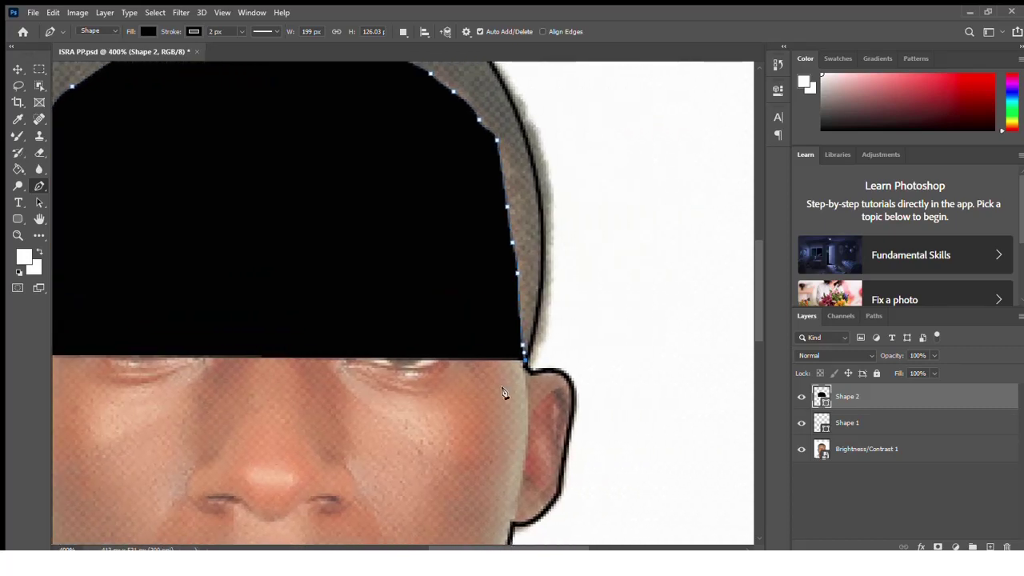
pyautogui.click(541, 281)
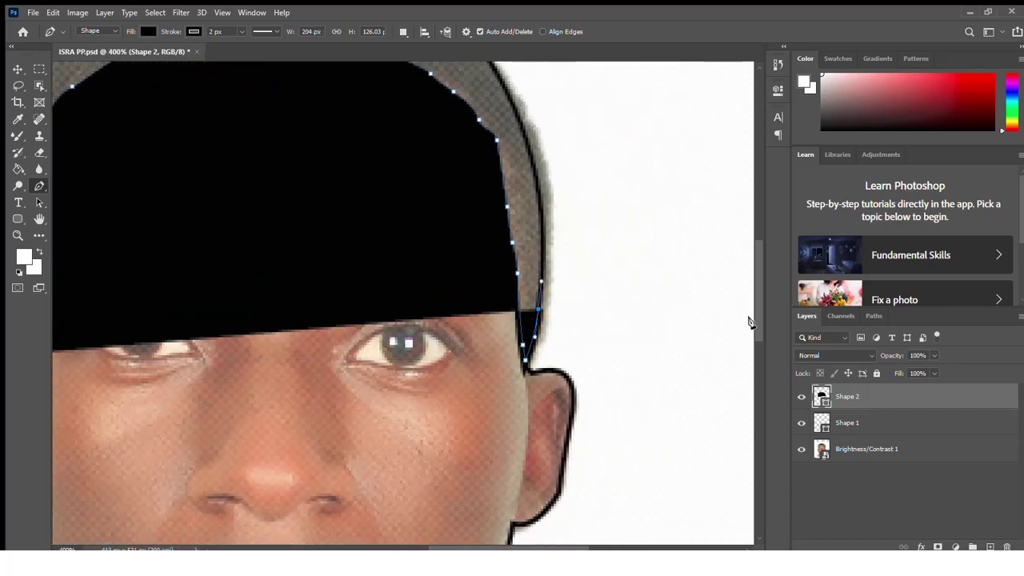
pyautogui.scroll(5, 750, 322)
pyautogui.moveTo(469, 229); pyautogui.dragTo(385, 137)
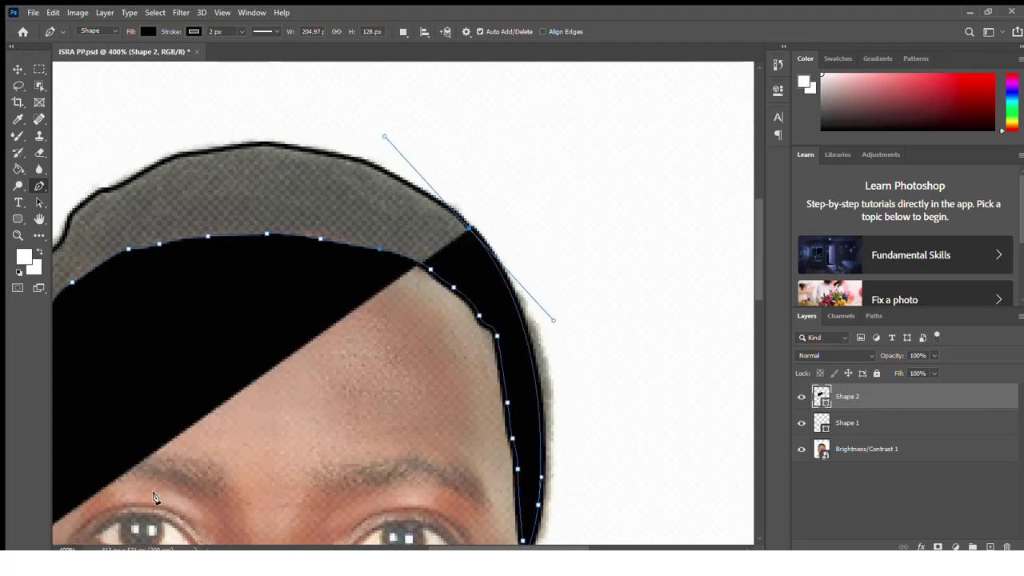
pyautogui.moveTo(398, 181); pyautogui.dragTo(341, 159)
pyautogui.moveTo(220, 149); pyautogui.dragTo(280, 140)
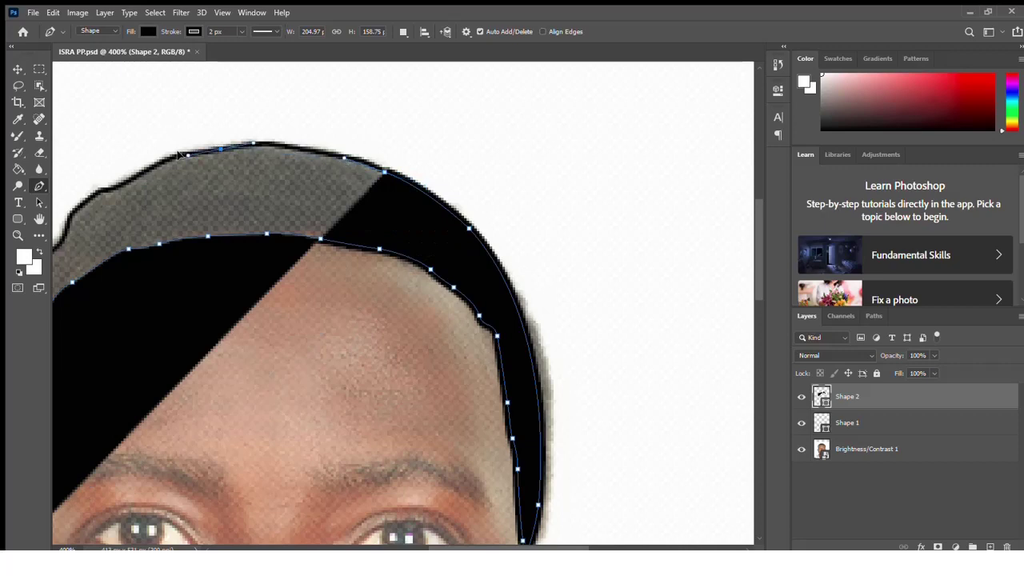
pyautogui.moveTo(446, 548); pyautogui.dragTo(398, 547)
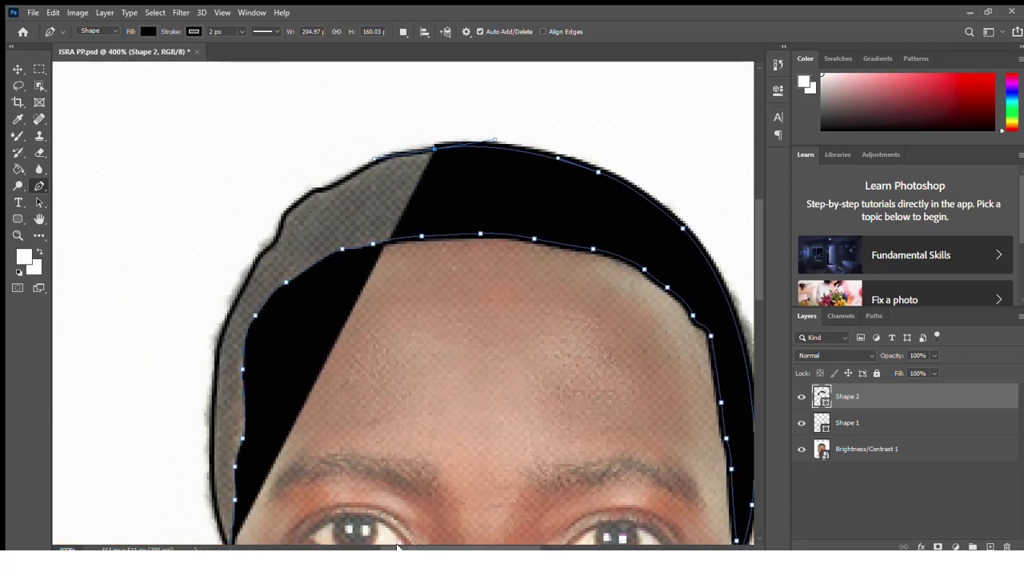
pyautogui.moveTo(368, 166); pyautogui.dragTo(346, 182)
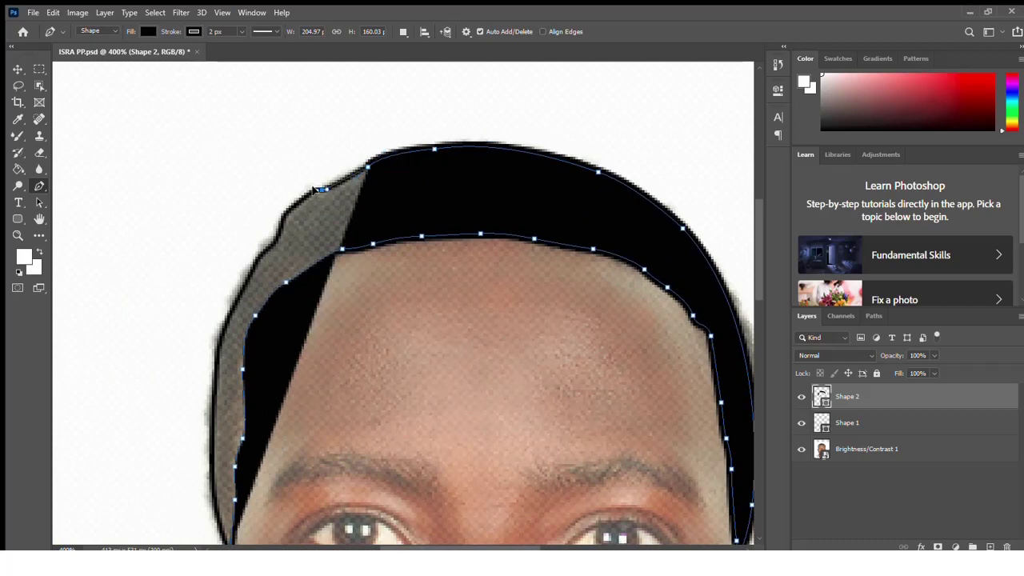
# Trace the outer hair edge down the left side, then fit the image on screen.
pyautogui.click(320, 188)
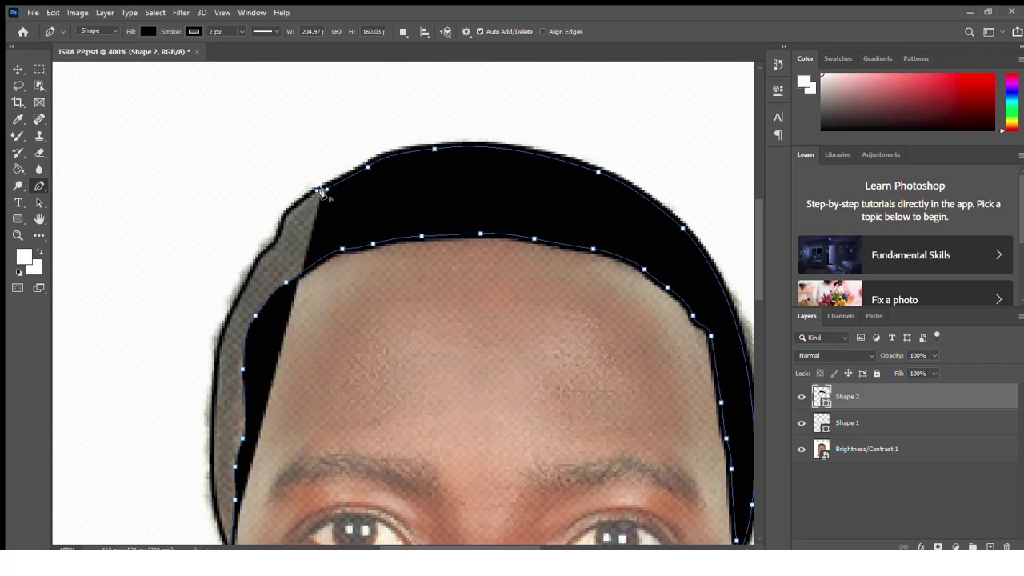
pyautogui.click(283, 219)
pyautogui.click(260, 256)
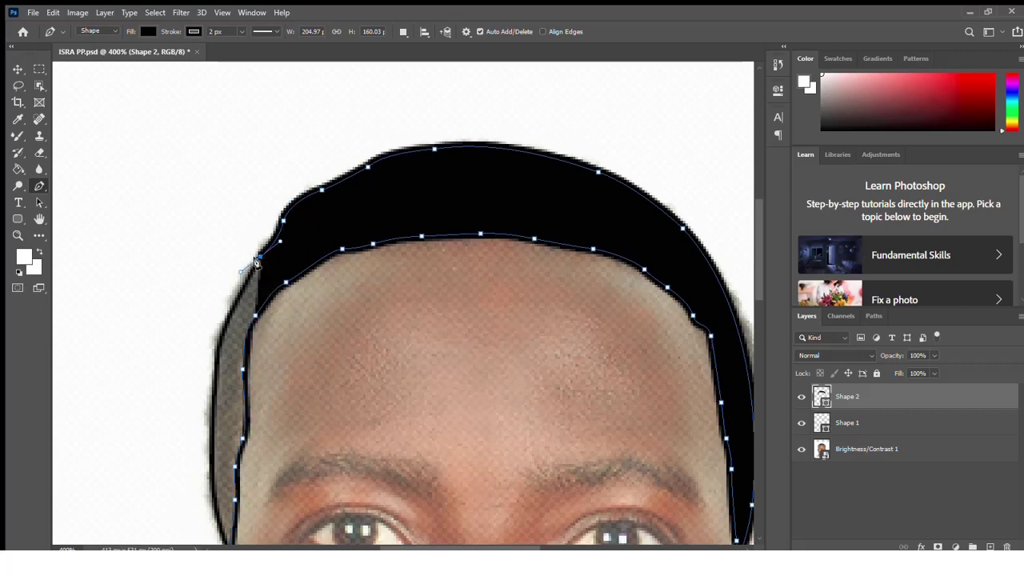
pyautogui.click(222, 335)
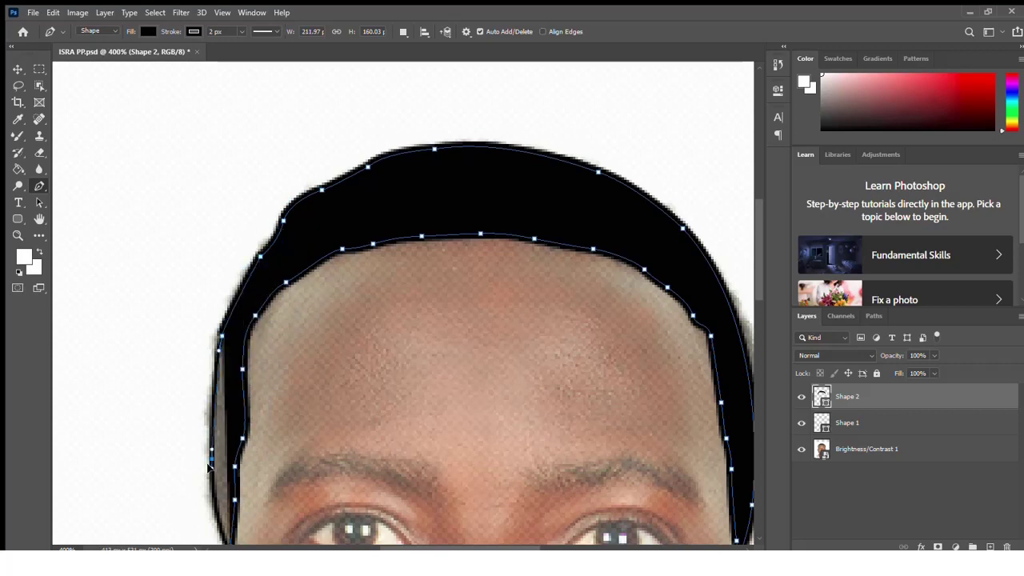
pyautogui.moveTo(212, 460); pyautogui.dragTo(211, 469)
pyautogui.scroll(-5, 752, 220)
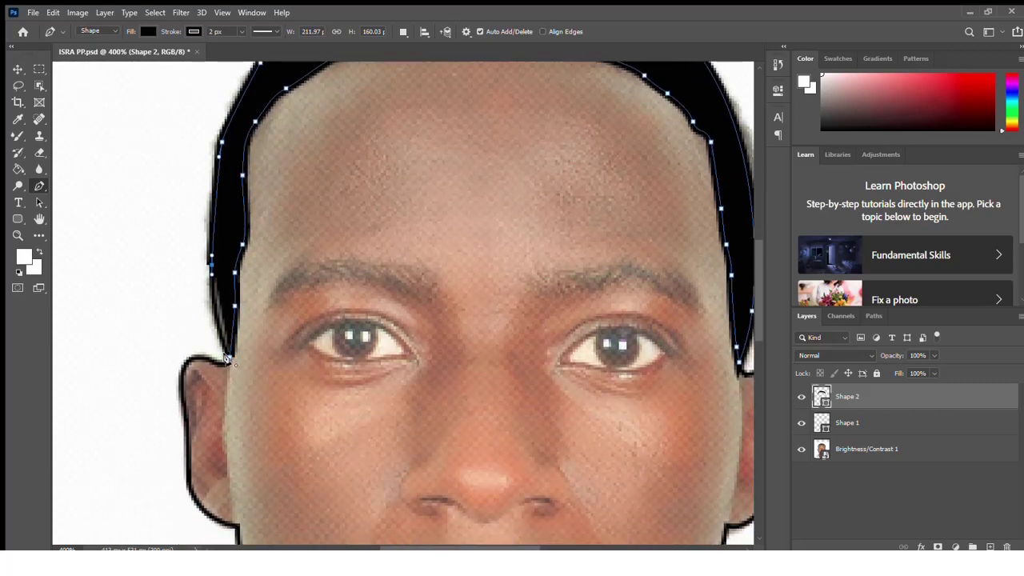
pyautogui.moveTo(230, 357); pyautogui.dragTo(243, 377)
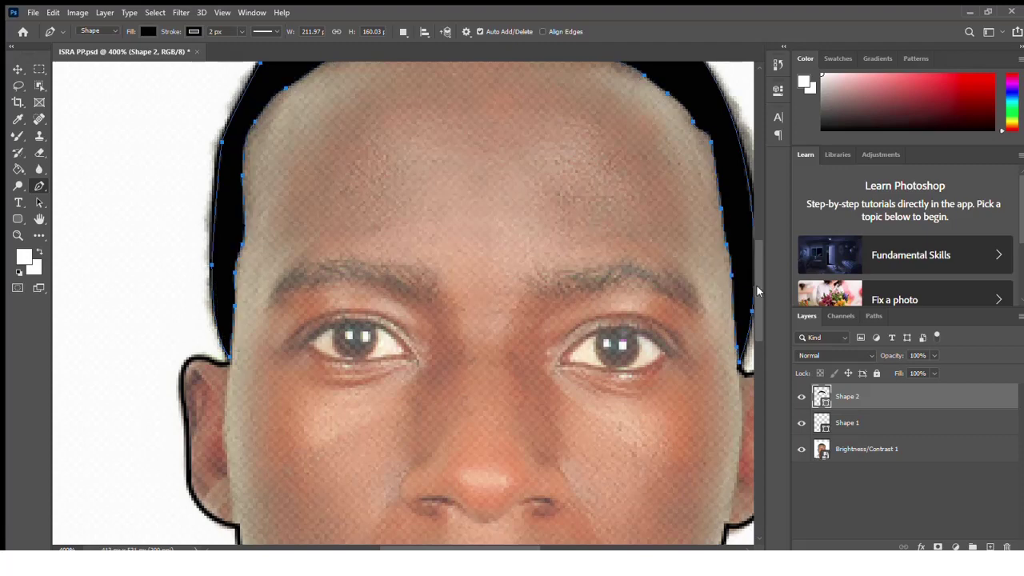
pyautogui.moveTo(757, 285); pyautogui.dragTo(756, 226)
pyautogui.hotkey('ctrl', '0')
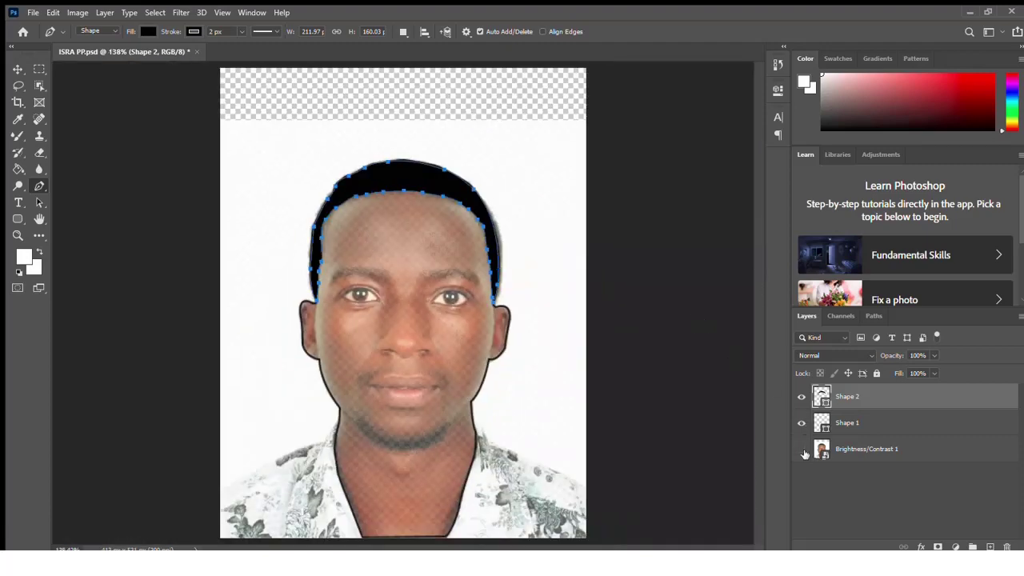
# Check the hair shape by toggling the photo off and on, then add an empty layer on top.
pyautogui.click(802, 449)
pyautogui.click(801, 449)
pyautogui.hotkey('ctrl', '+')
pyautogui.hotkey('ctrl', '+')
pyautogui.hotkey('ctrl', '+')
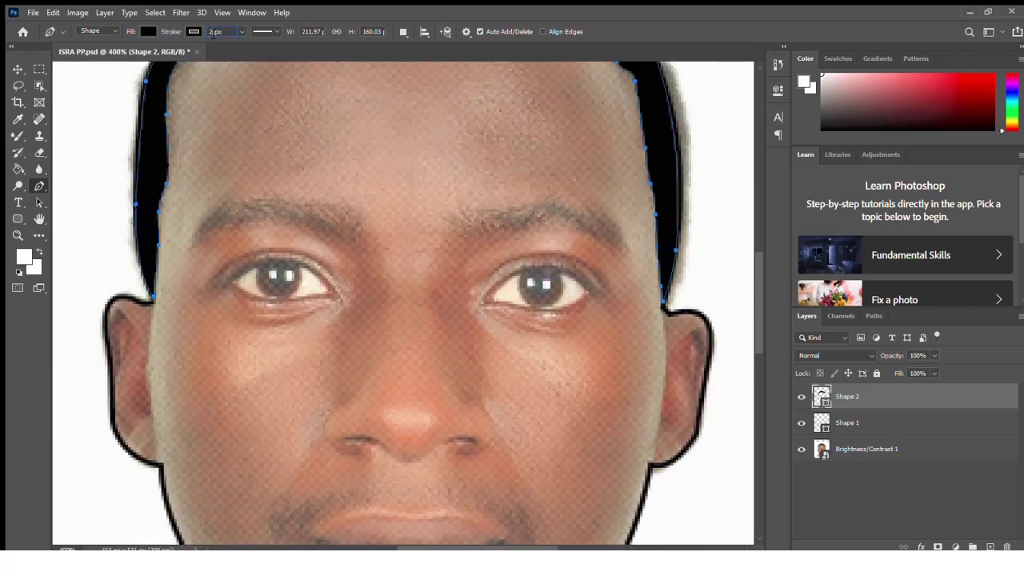
pyautogui.click(991, 546)
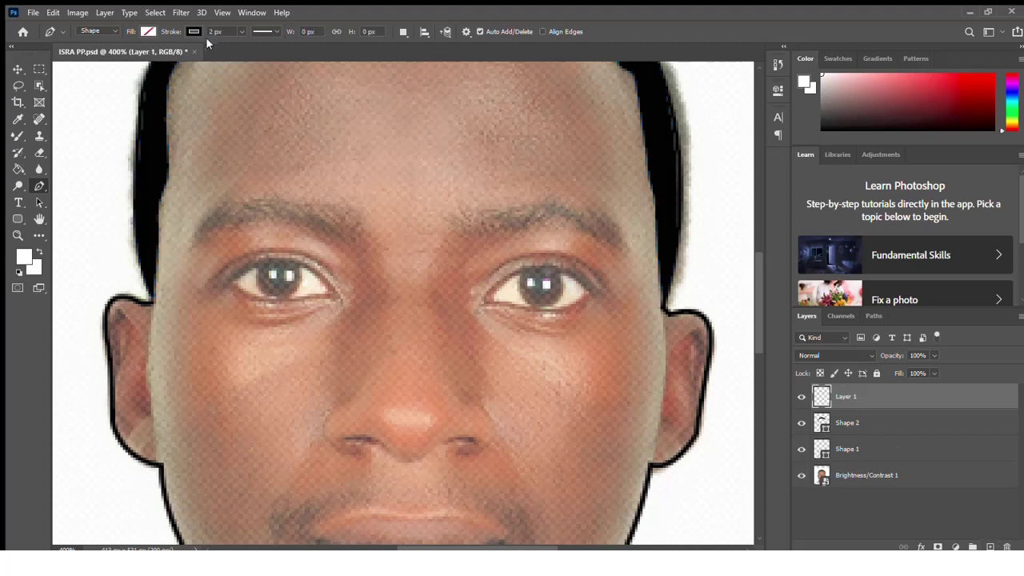
# Recreate the new empty layer, hide the photo to show only line art, and select Shape 1.
pyautogui.hotkey('ctrl', 'z')
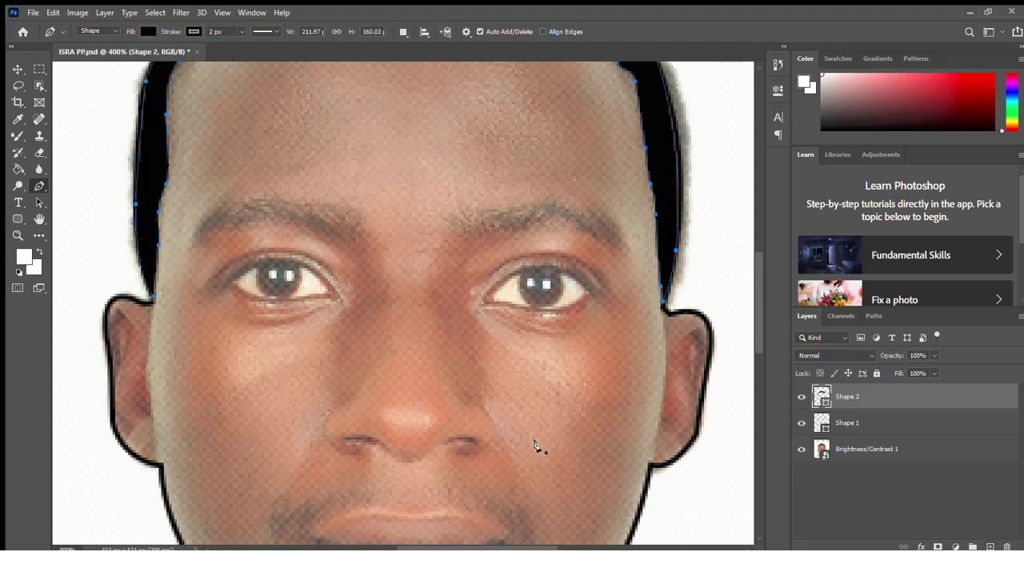
pyautogui.click(990, 546)
pyautogui.scroll(5, 744, 311)
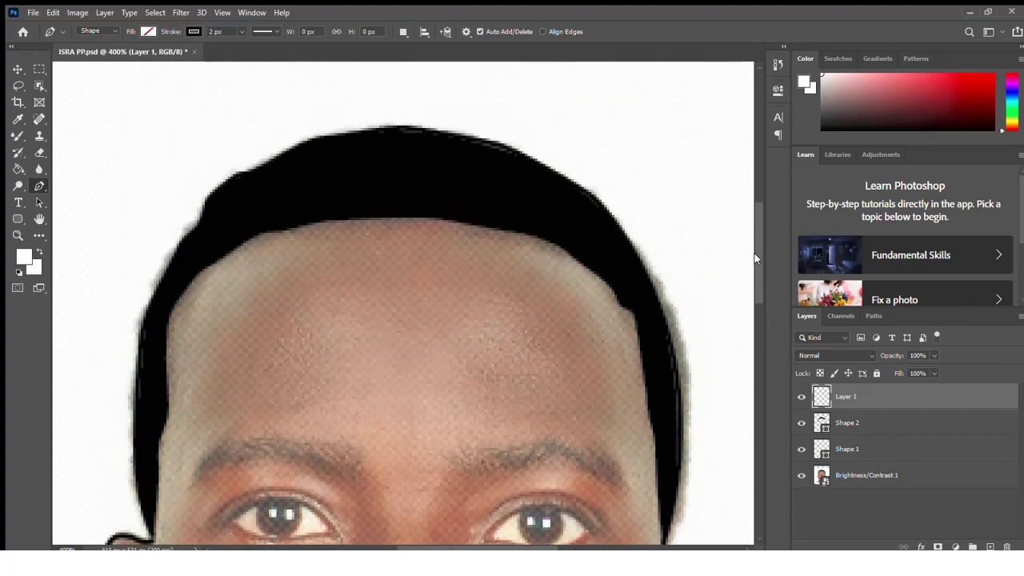
pyautogui.click(864, 424)
pyautogui.scroll(3, 743, 354)
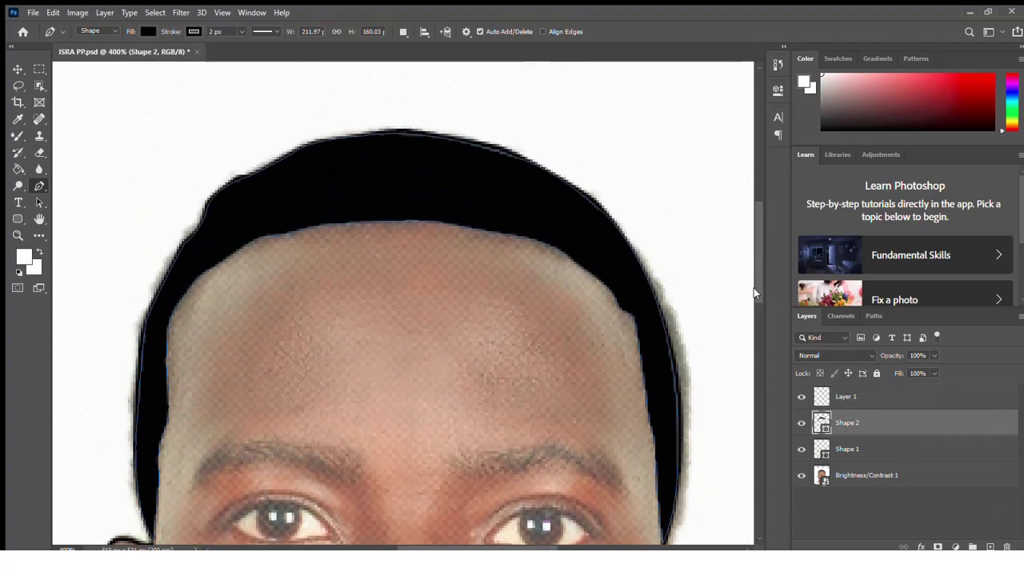
pyautogui.click(803, 475)
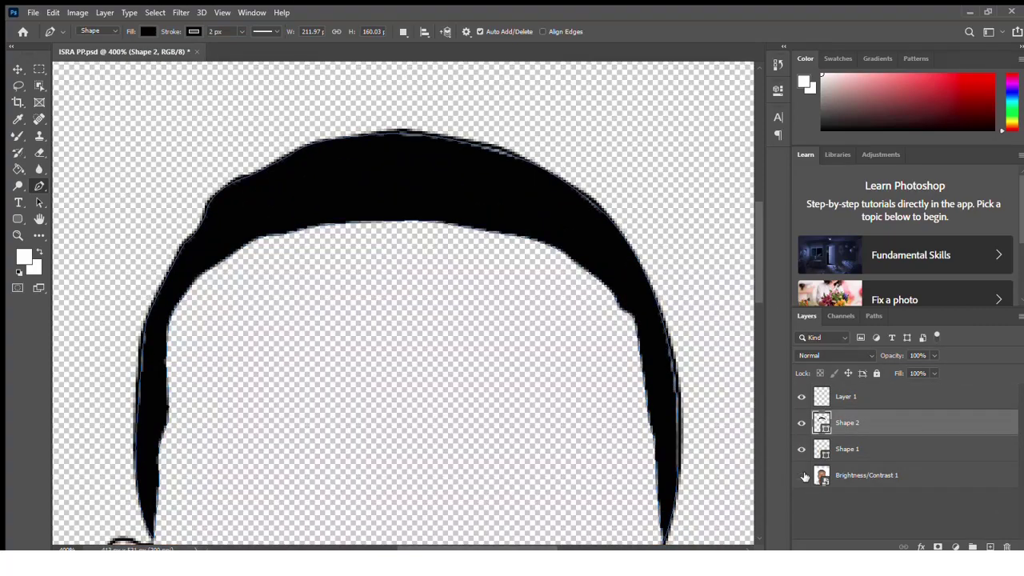
pyautogui.hotkey('ctrl', '0')
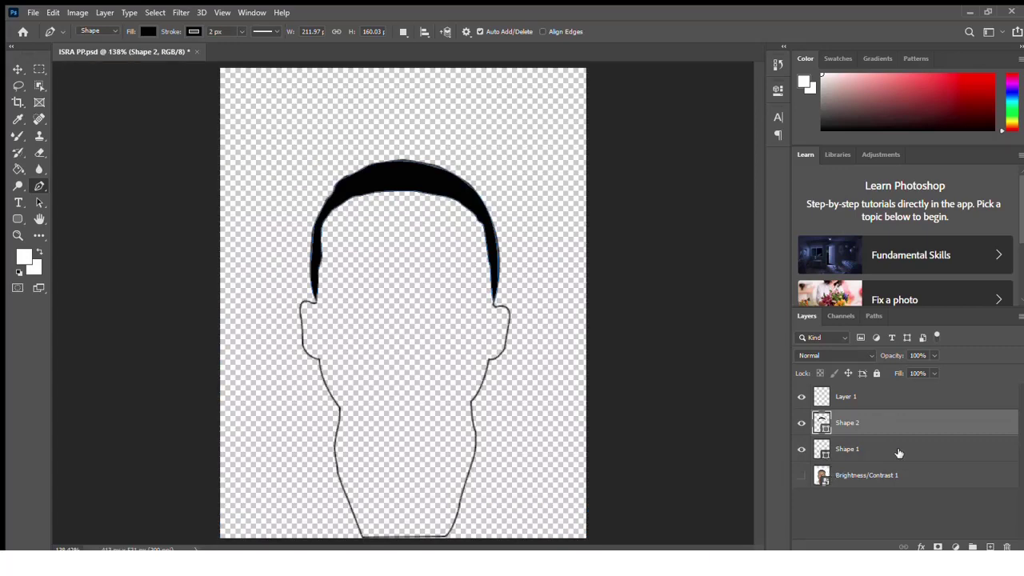
pyautogui.click(898, 450)
# Add Layer 2 above the photo and fill it solid white with the Paint Bucket.
pyautogui.click(898, 475)
pyautogui.click(990, 547)
pyautogui.press('g')
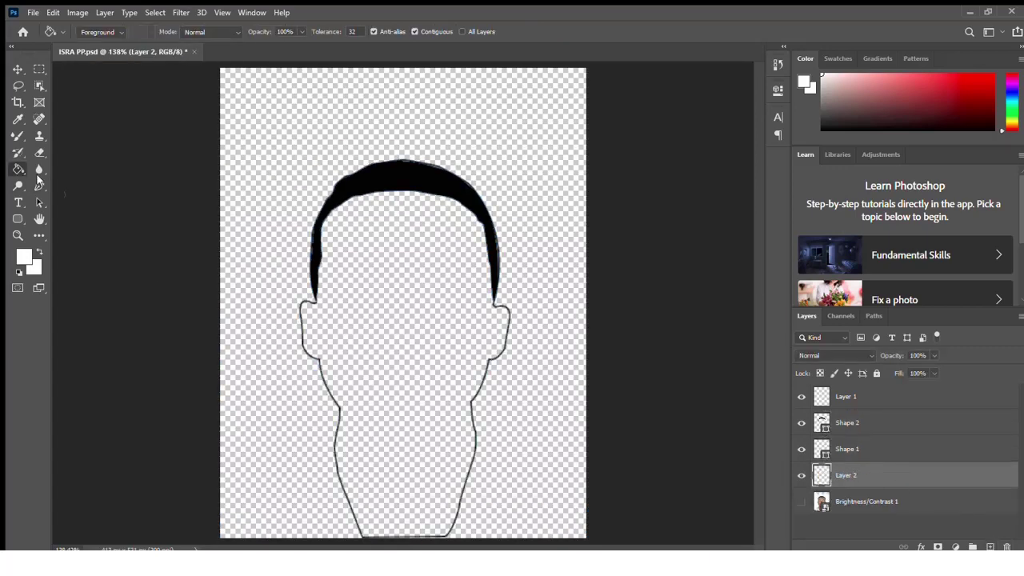
pyautogui.click(352, 293)
# Inspect the white fill, then hide Layer 2 so the photo shows again.
pyautogui.hotkey('ctrl', '+')
pyautogui.hotkey('ctrl', '+')
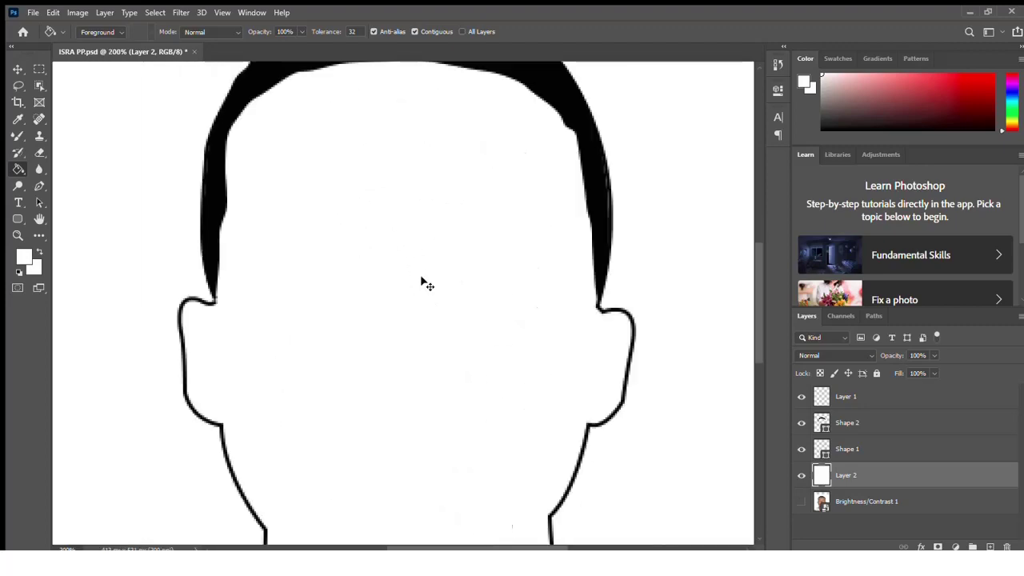
pyautogui.scroll(3, 758, 340)
pyautogui.scroll(-4, 757, 340)
pyautogui.hotkey('ctrl', '0')
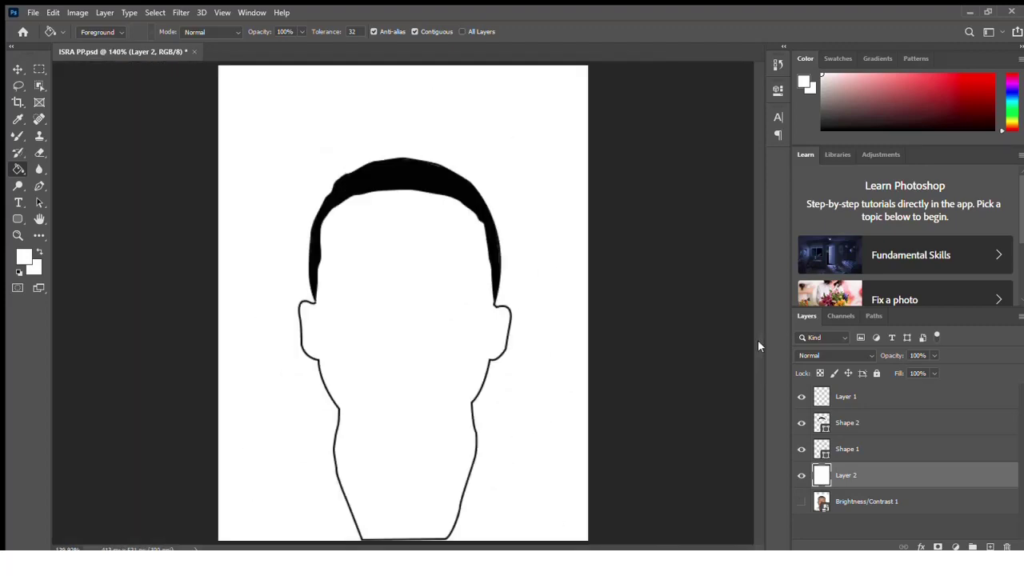
pyautogui.click(802, 475)
pyautogui.click(801, 502)
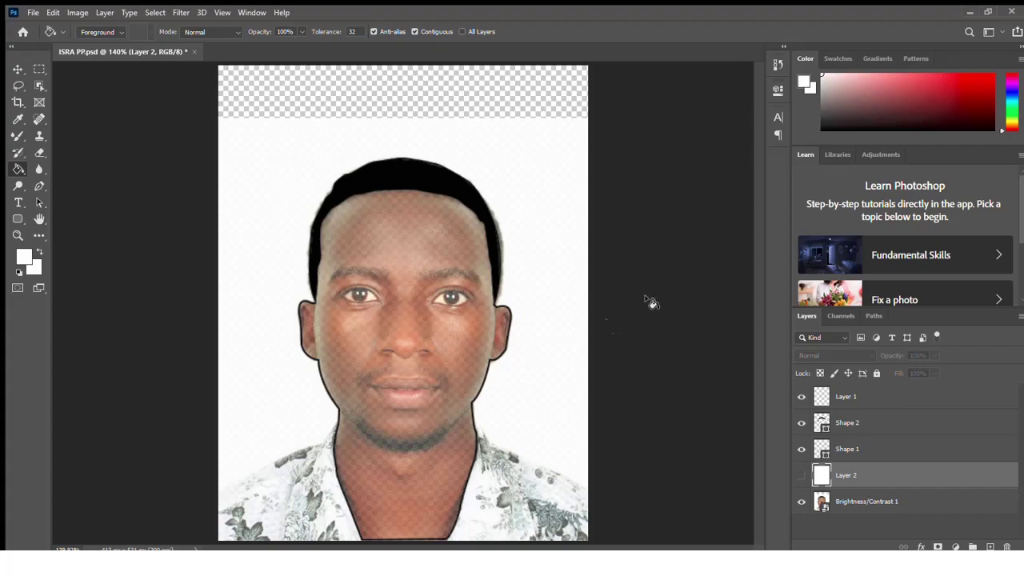
# Zoom in on the right-hand eye and trace its closed black outline as Shape 3.
pyautogui.hotkey('ctrl', '+')
pyautogui.hotkey('ctrl', '+')
pyautogui.hotkey('ctrl', '+')
pyautogui.hotkey('ctrl', '+')
pyautogui.hotkey('ctrl', '+')
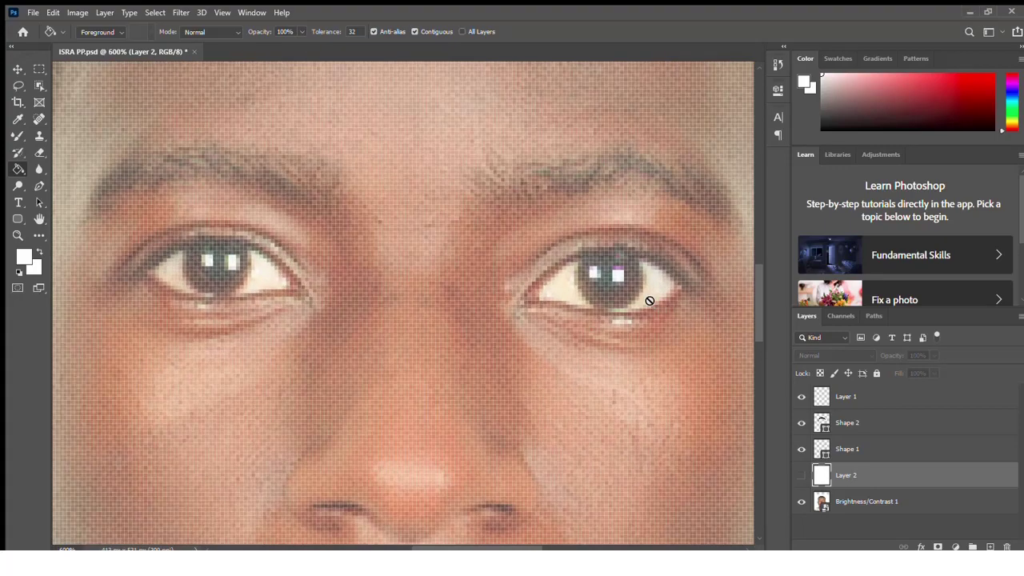
pyautogui.moveTo(485, 547); pyautogui.dragTo(509, 547)
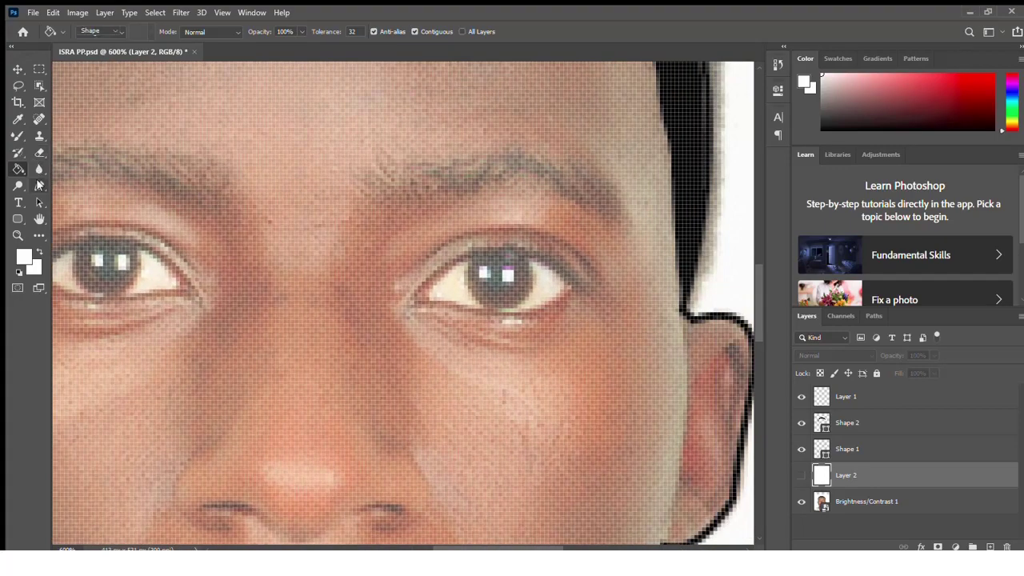
pyautogui.click(39, 186)
pyautogui.click(416, 301)
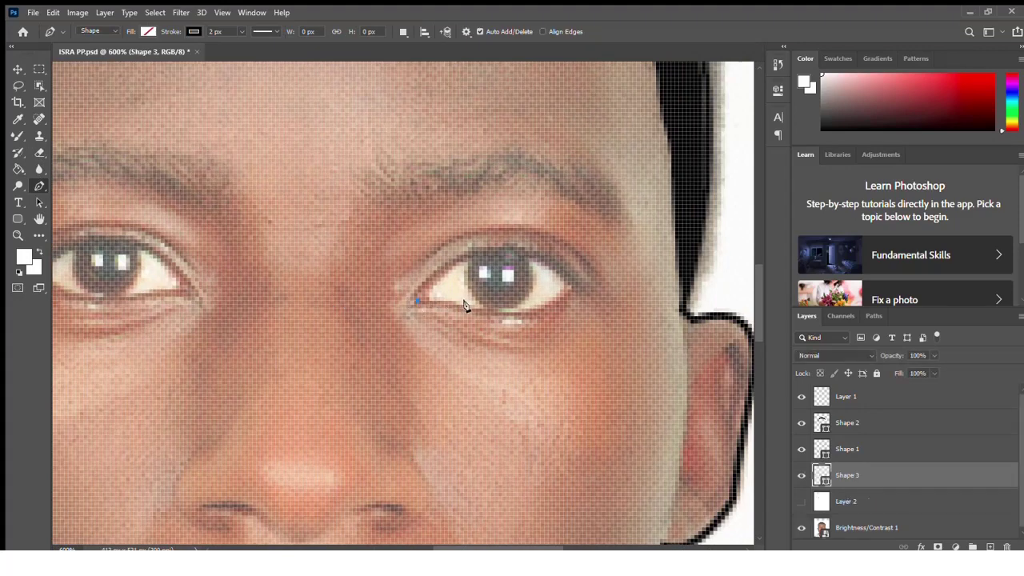
pyautogui.click(477, 313)
pyautogui.moveTo(566, 305); pyautogui.dragTo(580, 270)
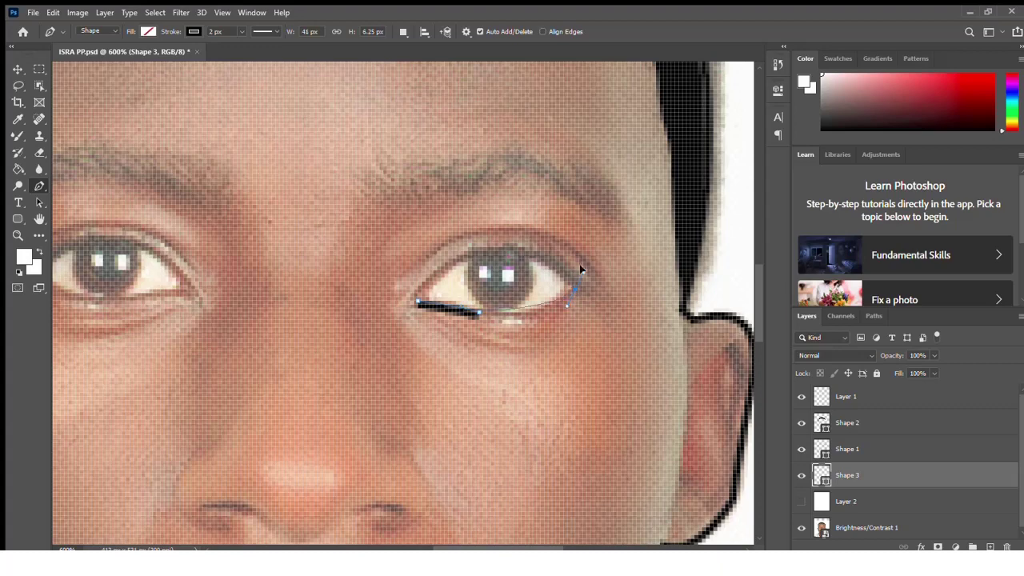
pyautogui.click(575, 292)
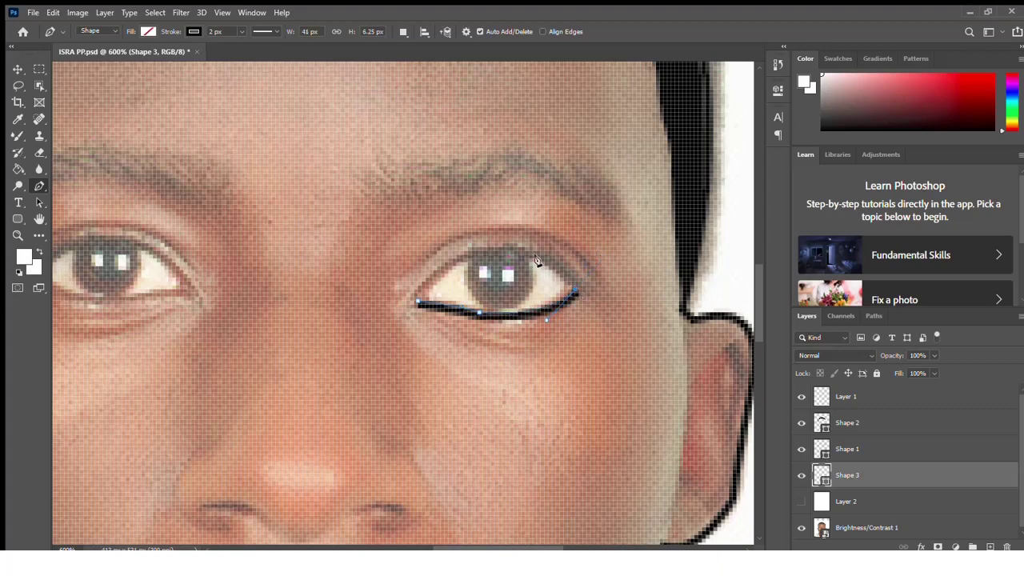
pyautogui.moveTo(510, 252); pyautogui.dragTo(527, 257)
pyautogui.moveTo(449, 260); pyautogui.dragTo(433, 276)
pyautogui.click(410, 303)
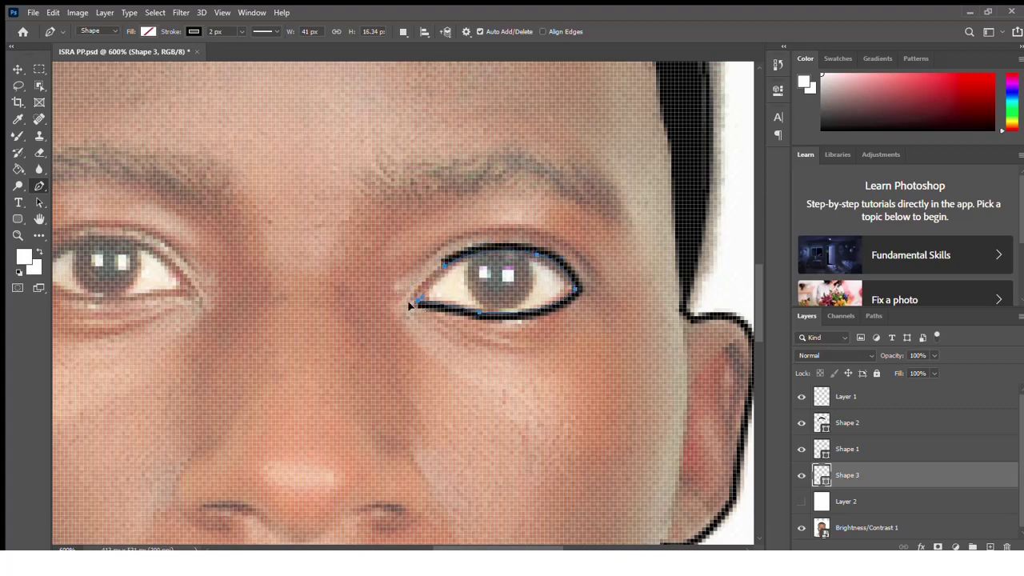
pyautogui.keyDown('alt'); pyautogui.click(416, 302); pyautogui.keyUp('alt')
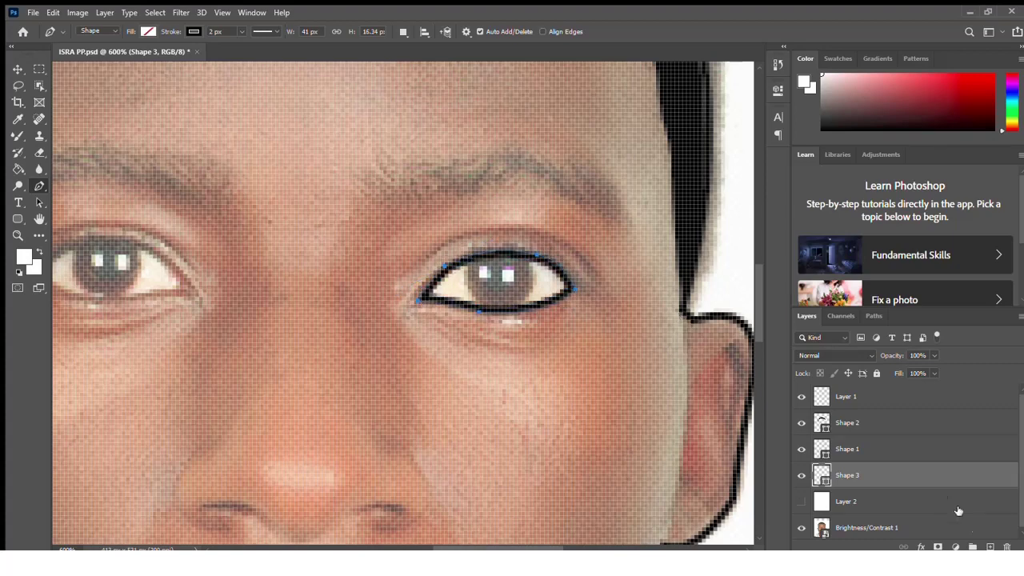
# Trace the curved iris line as Shape 4 and add a new empty layer.
pyautogui.click(464, 263)
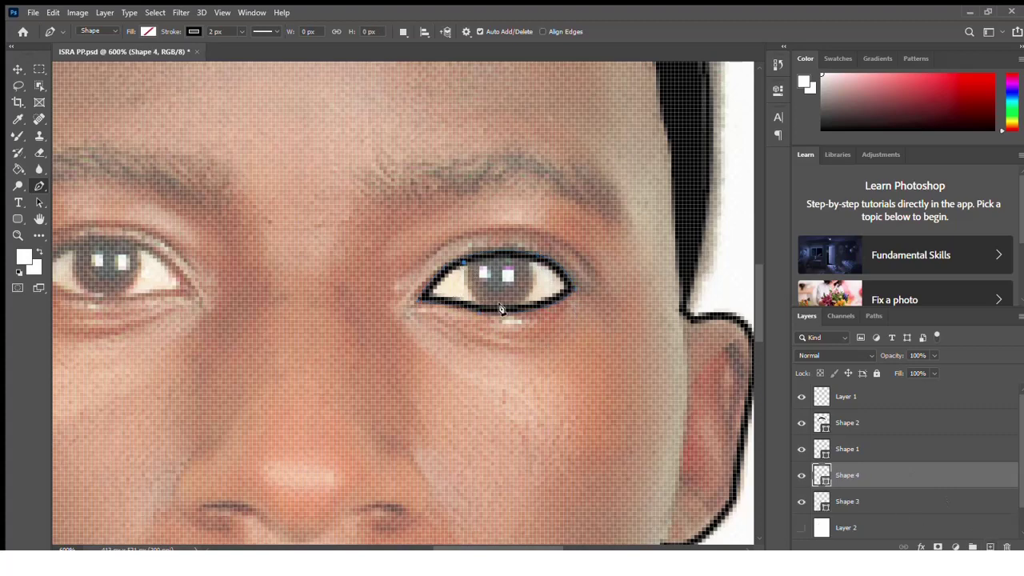
pyautogui.moveTo(500, 308)
pyautogui.mouseDown()
pyautogui.moveTo(543, 312)
pyautogui.moveTo(536, 298)
pyautogui.mouseUp()
pyautogui.keyDown('alt'); pyautogui.click(501, 305); pyautogui.keyUp('alt')
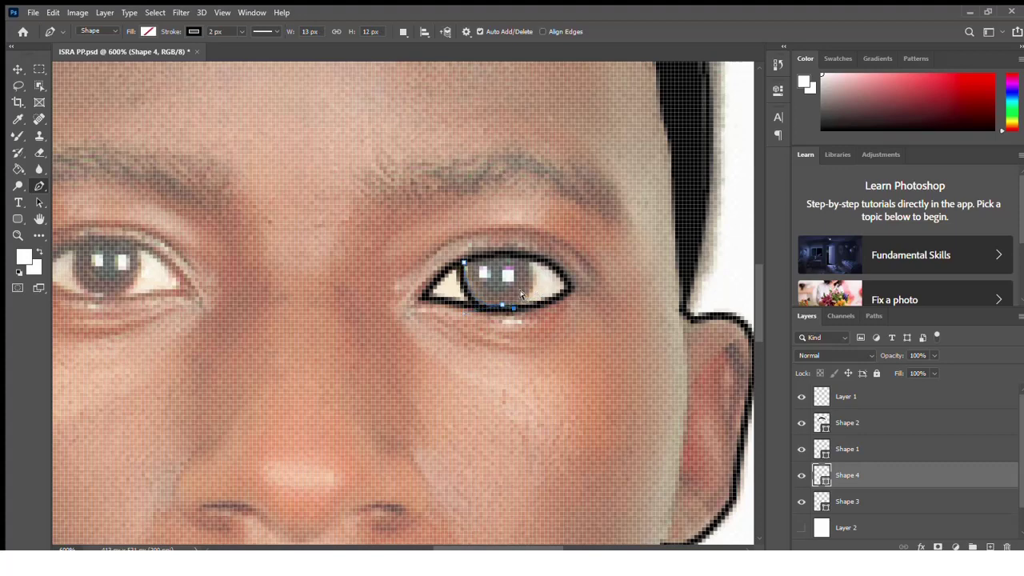
pyautogui.moveTo(525, 252); pyautogui.dragTo(501, 230)
pyautogui.hotkey('ctrl', 'shift', 'alt', 'n')
# Outline the left-hand eye's upper and lower lids with a black stroke.
pyautogui.hscroll(-2, 483, 549)
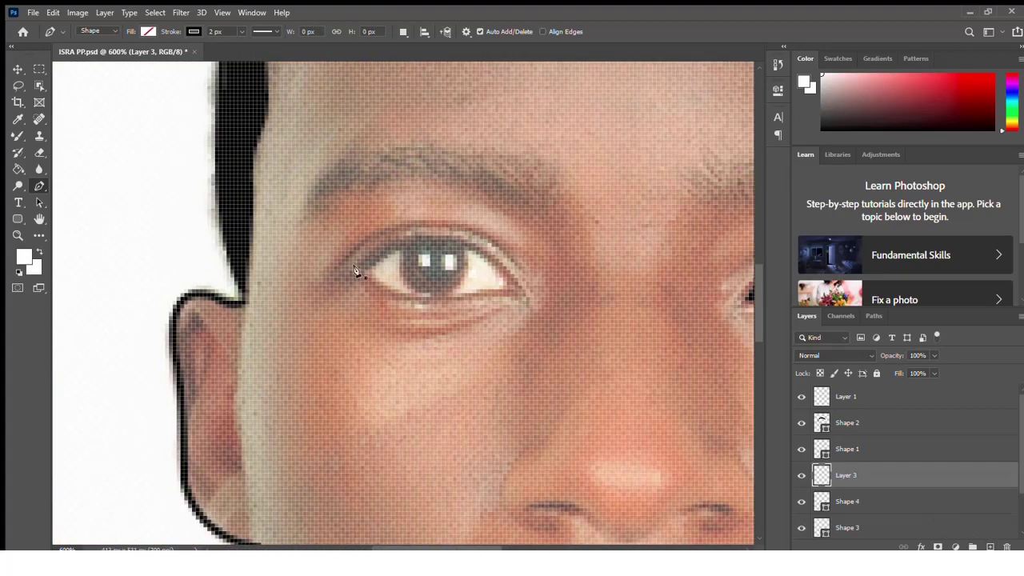
pyautogui.click(361, 270)
pyautogui.moveTo(401, 240); pyautogui.dragTo(459, 237)
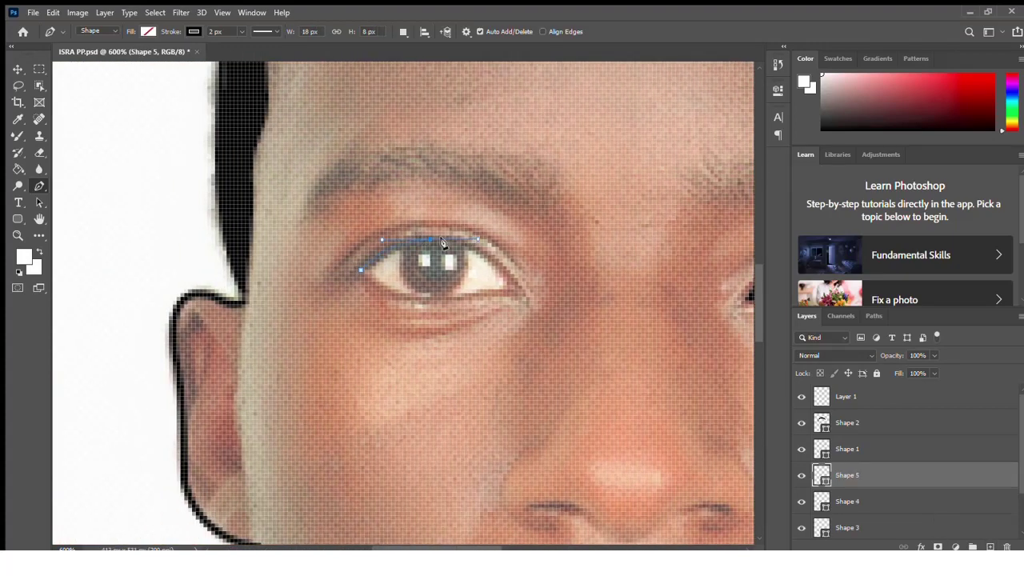
pyautogui.moveTo(520, 285); pyautogui.dragTo(551, 328)
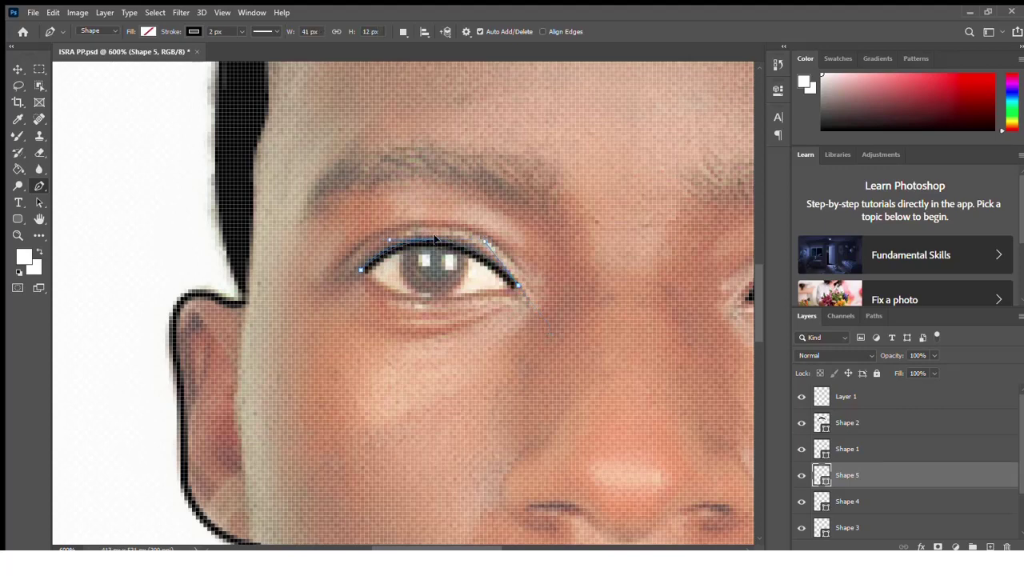
pyautogui.moveTo(429, 242); pyautogui.dragTo(438, 241)
pyautogui.click(461, 298)
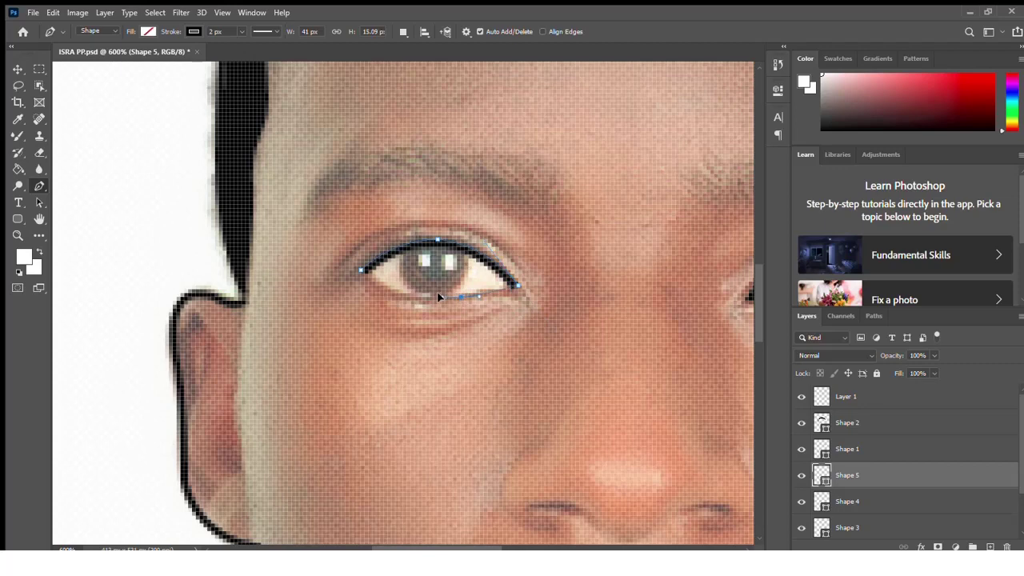
pyautogui.moveTo(364, 270); pyautogui.dragTo(337, 242)
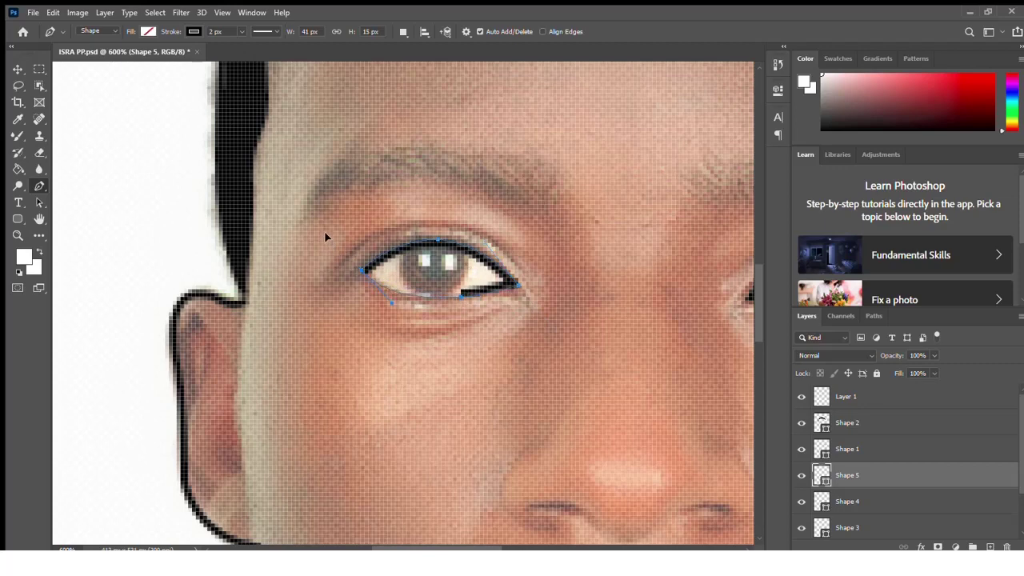
pyautogui.press('Escape')
pyautogui.click(990, 547)
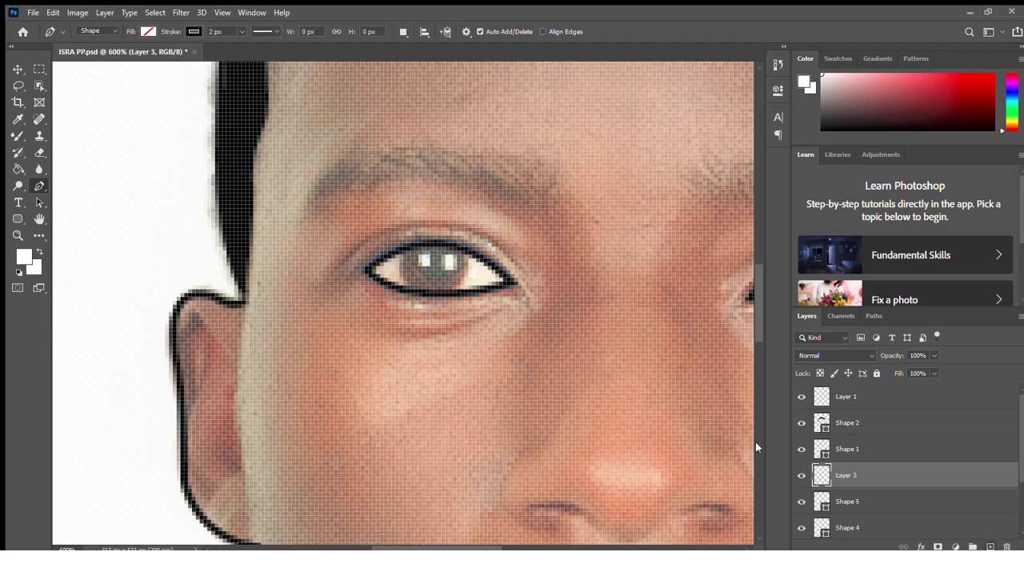
# Draw the curved iris line as Shape 6, then fit the portrait and zoom back in.
pyautogui.click(398, 251)
pyautogui.moveTo(429, 293); pyautogui.dragTo(457, 294)
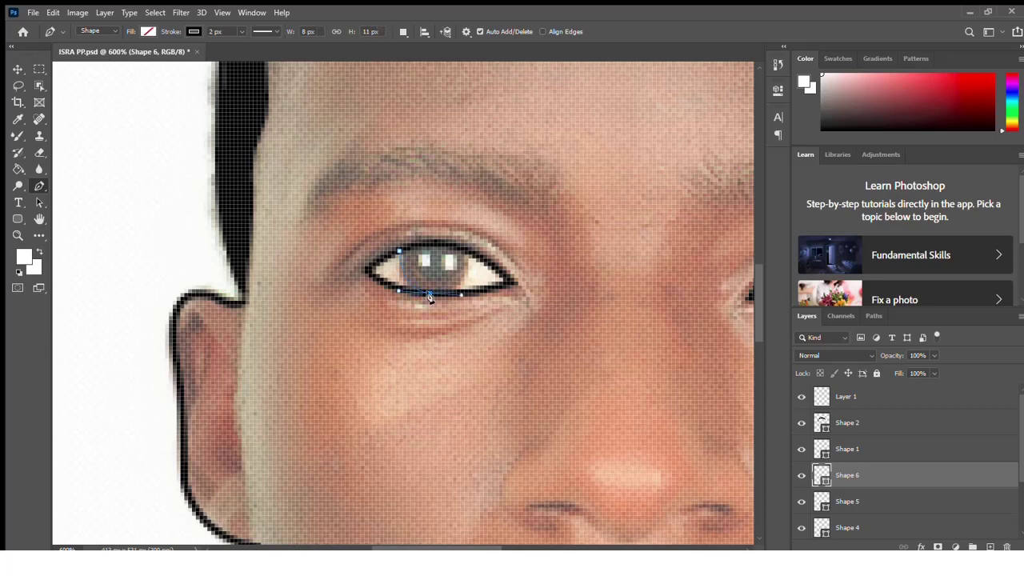
pyautogui.moveTo(464, 251)
pyautogui.mouseDown()
pyautogui.moveTo(440, 212)
pyautogui.moveTo(451, 207)
pyautogui.mouseUp()
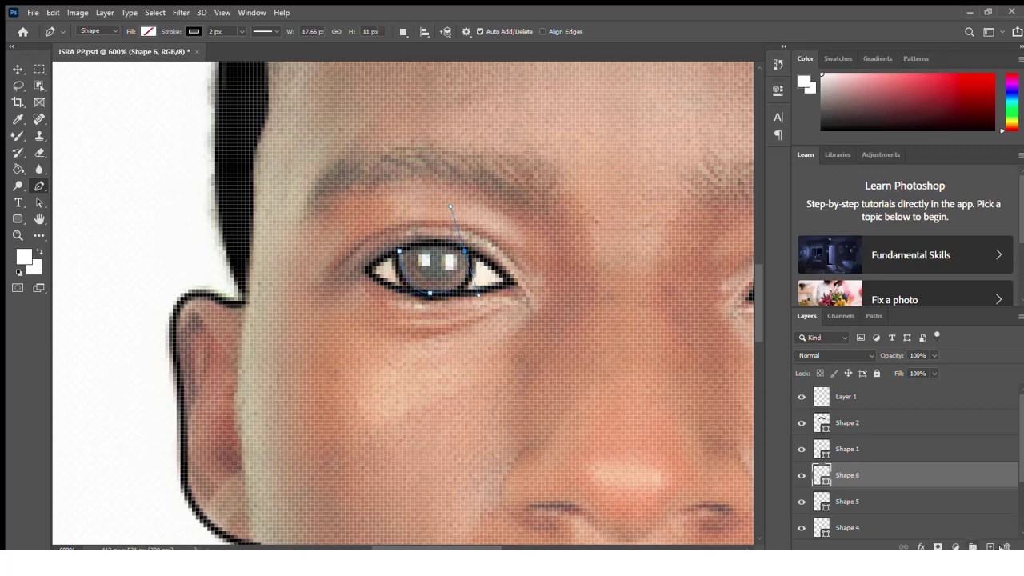
pyautogui.hotkey('ctrl', '0')
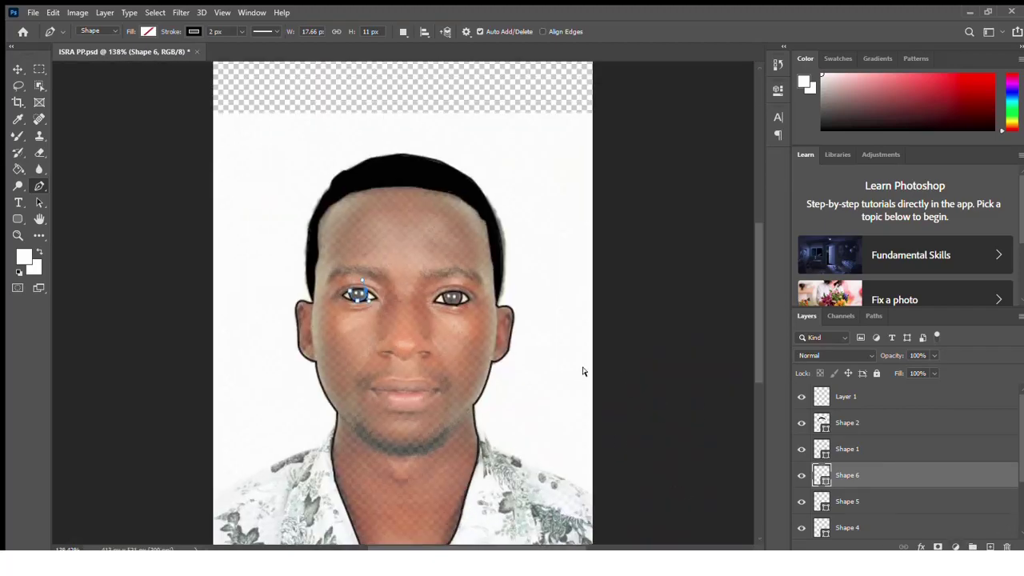
pyautogui.hotkey('ctrl', '+')
pyautogui.hotkey('ctrl', '+')
pyautogui.hotkey('ctrl', '+')
# Trace the curve around the left nostril as Shape 7.
pyautogui.moveTo(756, 284)
pyautogui.mouseDown()
pyautogui.moveTo(750, 333)
pyautogui.moveTo(754, 314)
pyautogui.mouseUp()
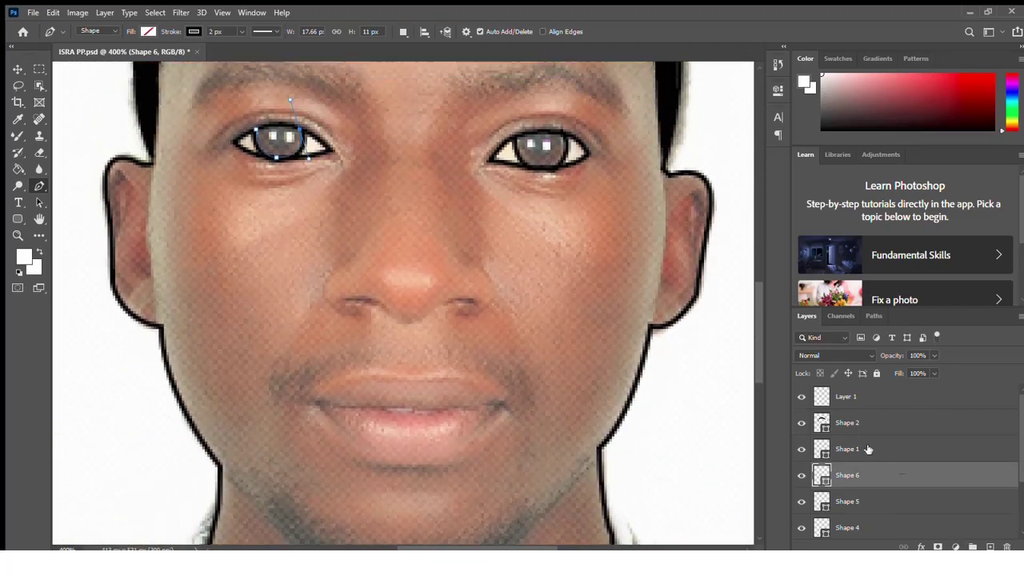
pyautogui.click(335, 267)
pyautogui.moveTo(364, 322); pyautogui.dragTo(366, 319)
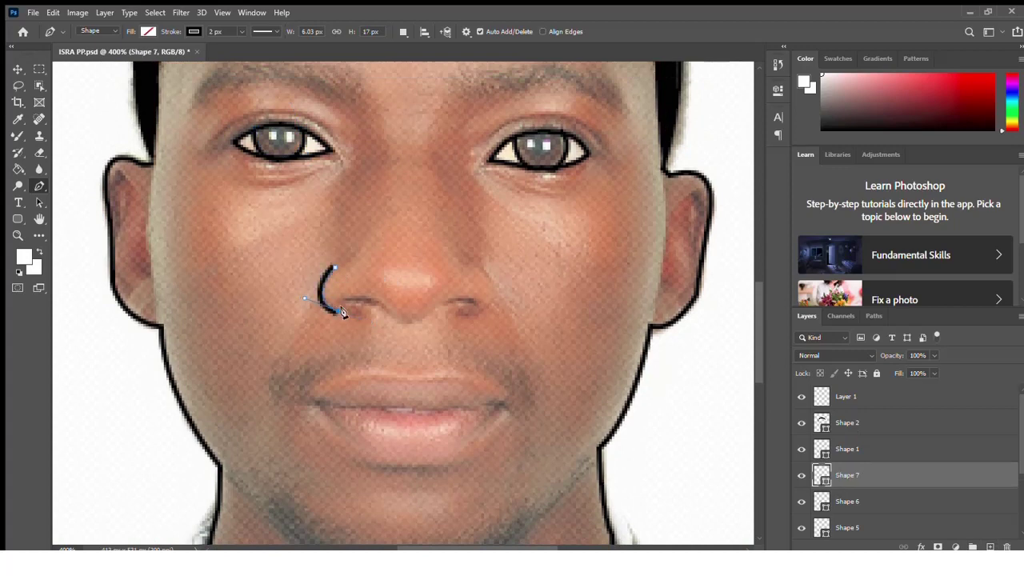
pyautogui.click(340, 309)
# Draw the nose base line as Shape 8 and start the right nostril curve.
pyautogui.moveTo(347, 301); pyautogui.dragTo(389, 322)
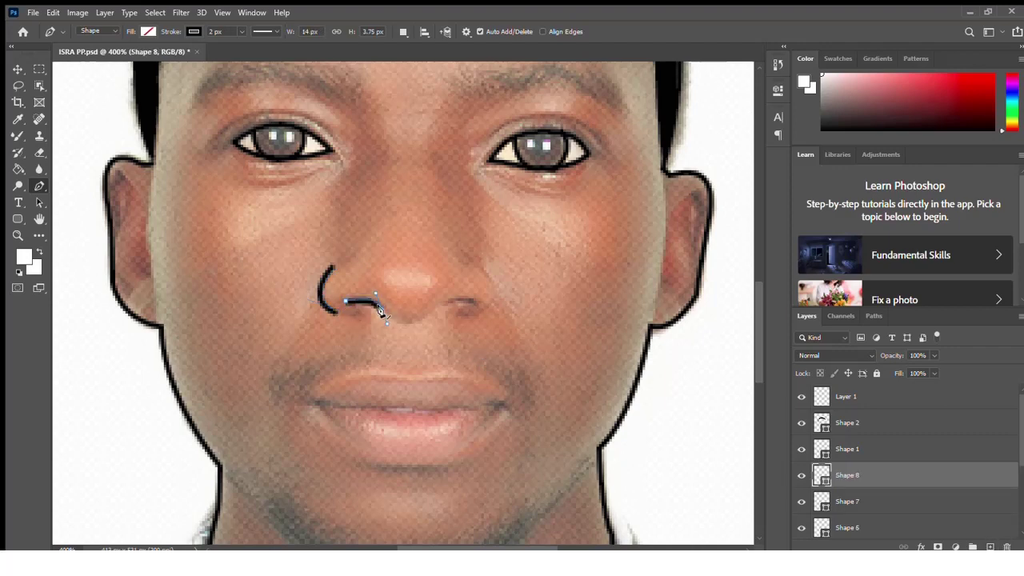
pyautogui.click(432, 310)
pyautogui.moveTo(473, 302); pyautogui.dragTo(486, 311)
pyautogui.press('Escape')
pyautogui.click(458, 315)
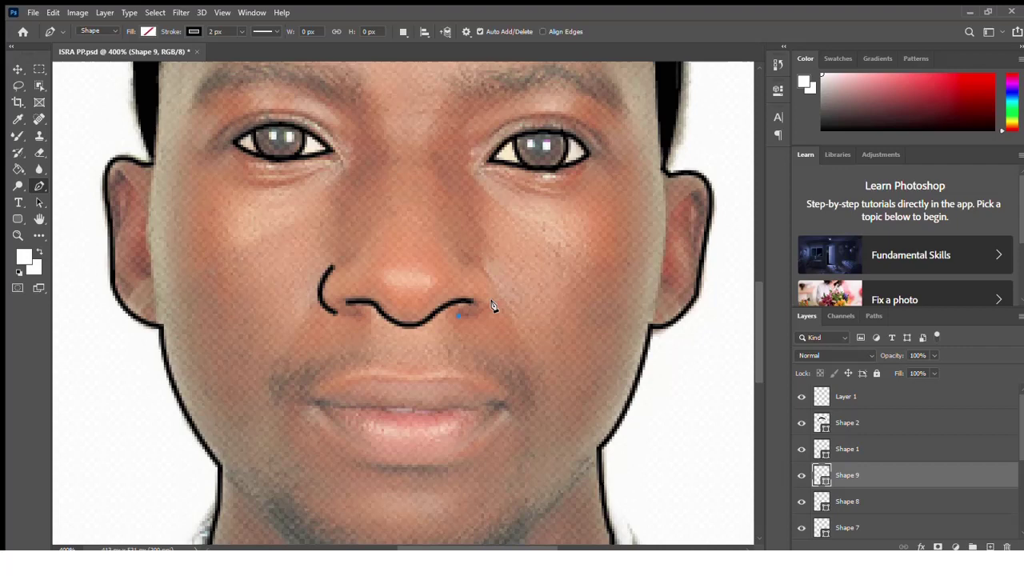
pyautogui.click(477, 262)
# Finish the right nostril line and draw a crease curve above the eye.
pyautogui.press('Escape')
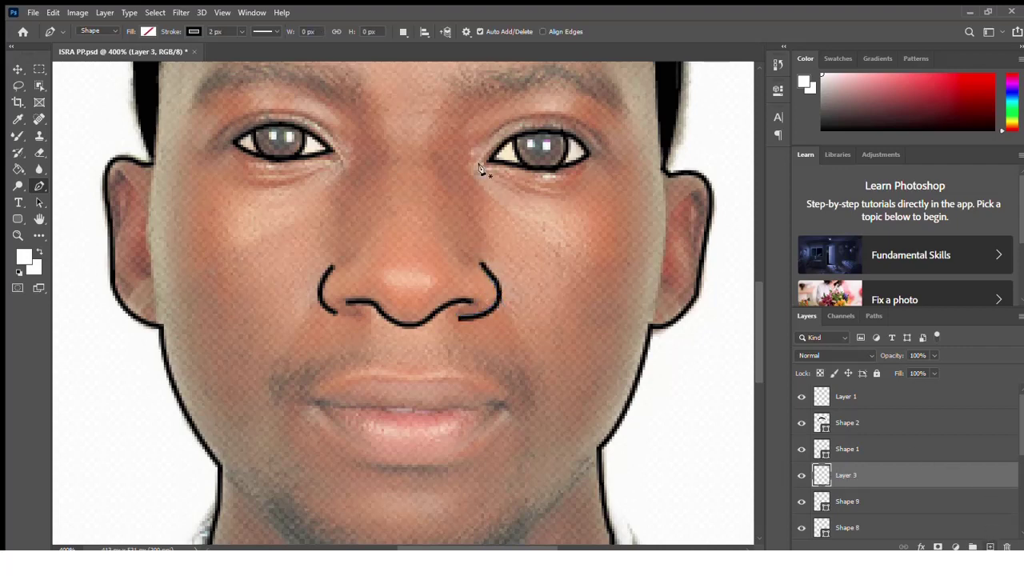
pyautogui.click(489, 137)
pyautogui.moveTo(604, 142); pyautogui.dragTo(653, 203)
pyautogui.press('Escape')
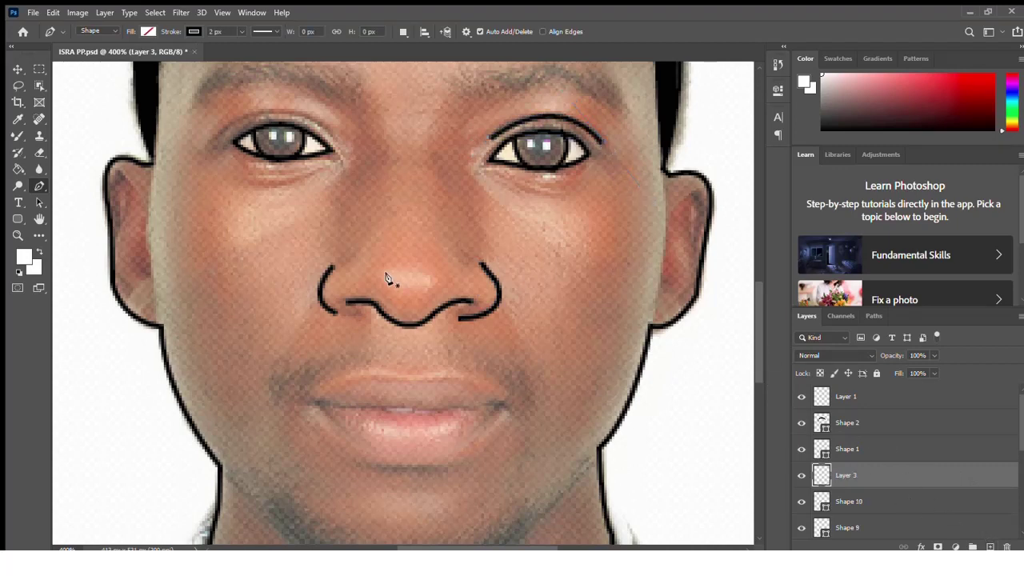
# Trace the left eye's upper lid as a curved black stroke, Shape 11.
pyautogui.click(213, 143)
pyautogui.moveTo(312, 118); pyautogui.dragTo(371, 143)
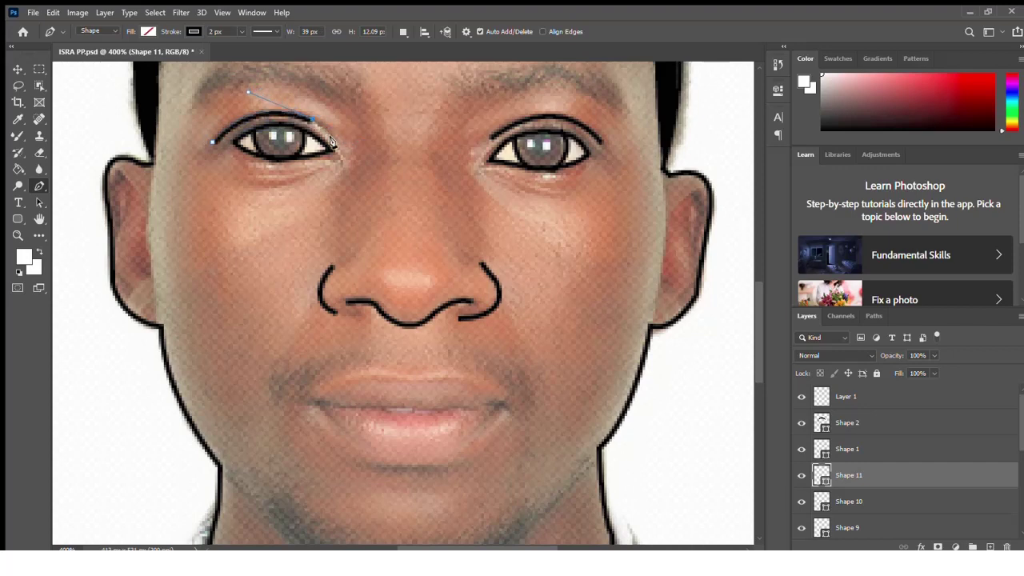
pyautogui.click(333, 142)
pyautogui.moveTo(335, 141); pyautogui.dragTo(330, 133)
pyautogui.moveTo(1019, 432); pyautogui.dragTo(1019, 464)
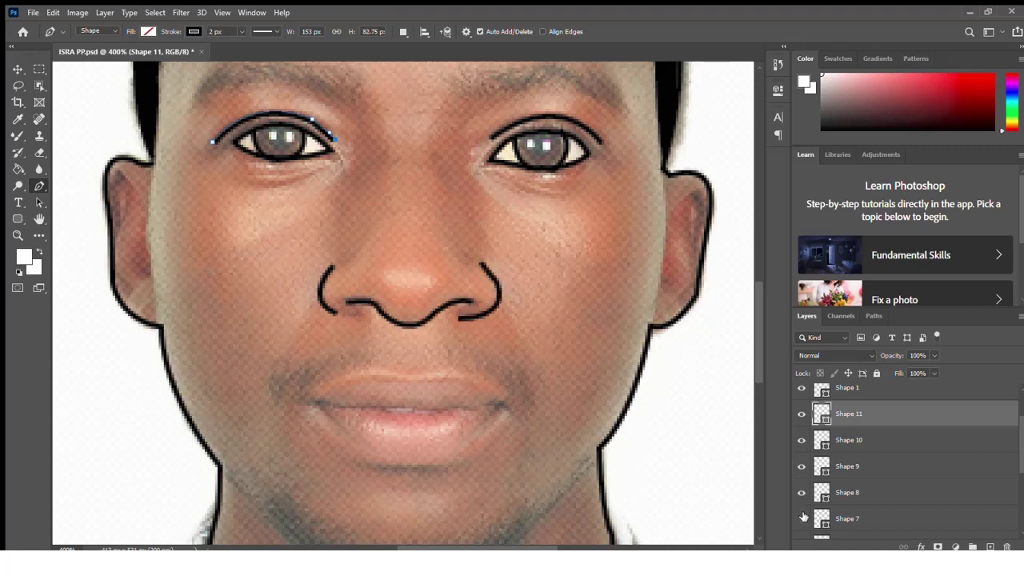
# Group the nose shapes, Shape 7 to Shape 9, into a group named Nose.
pyautogui.click(878, 520)
pyautogui.keyDown('shift'); pyautogui.click(880, 467); pyautogui.keyUp('shift')
pyautogui.doubleClick(801, 466)
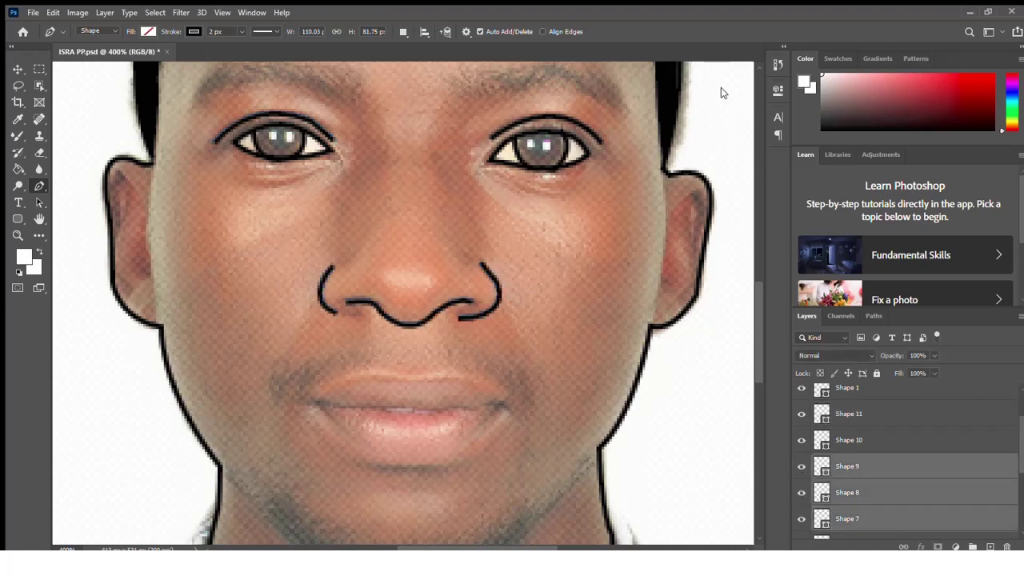
pyautogui.hotkey('ctrl', 'g')
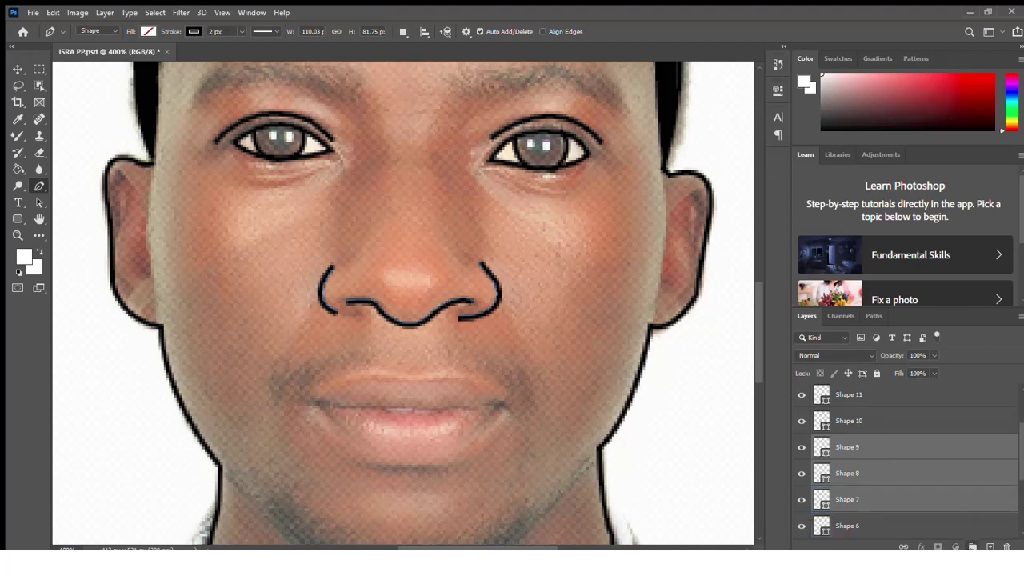
pyautogui.doubleClick(850, 442)
pyautogui.write('No')
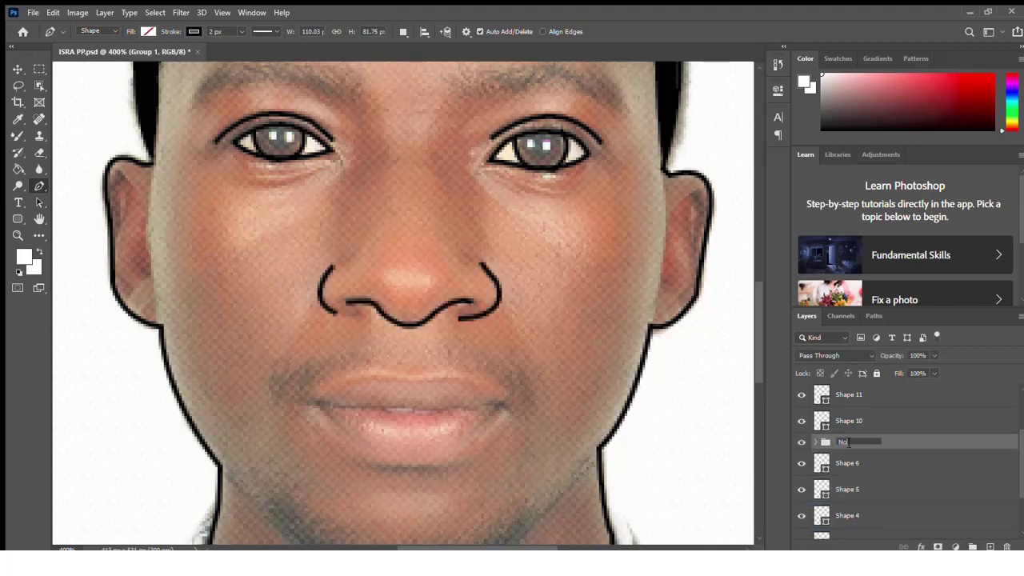
pyautogui.write('se')
pyautogui.press('Return')
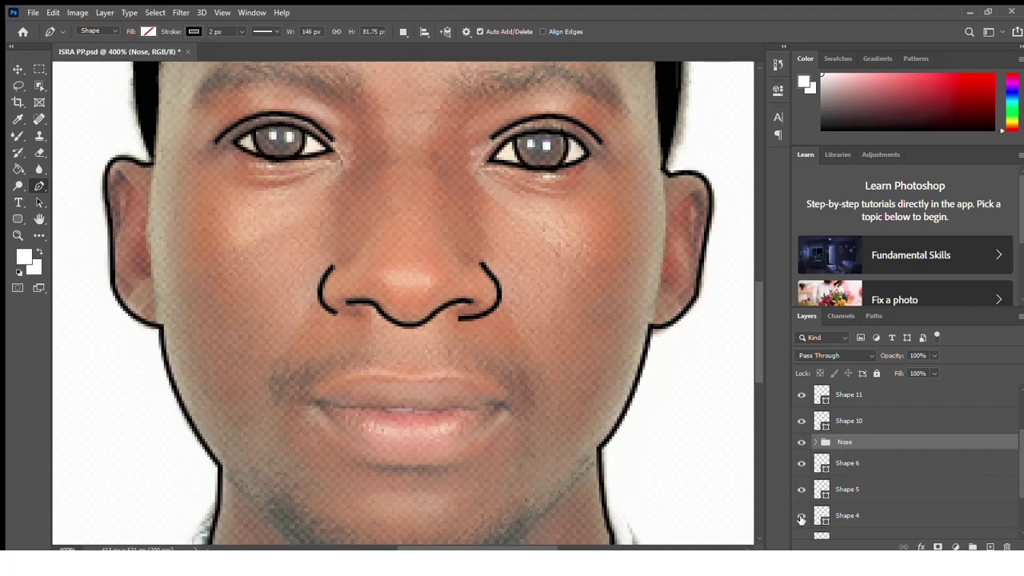
# Group the eye stroke layers, Shapes 3–6, 10 and 11, into a group named Eyes.
pyautogui.click(876, 518)
pyautogui.keyDown('shift'); pyautogui.click(877, 469); pyautogui.keyUp('shift')
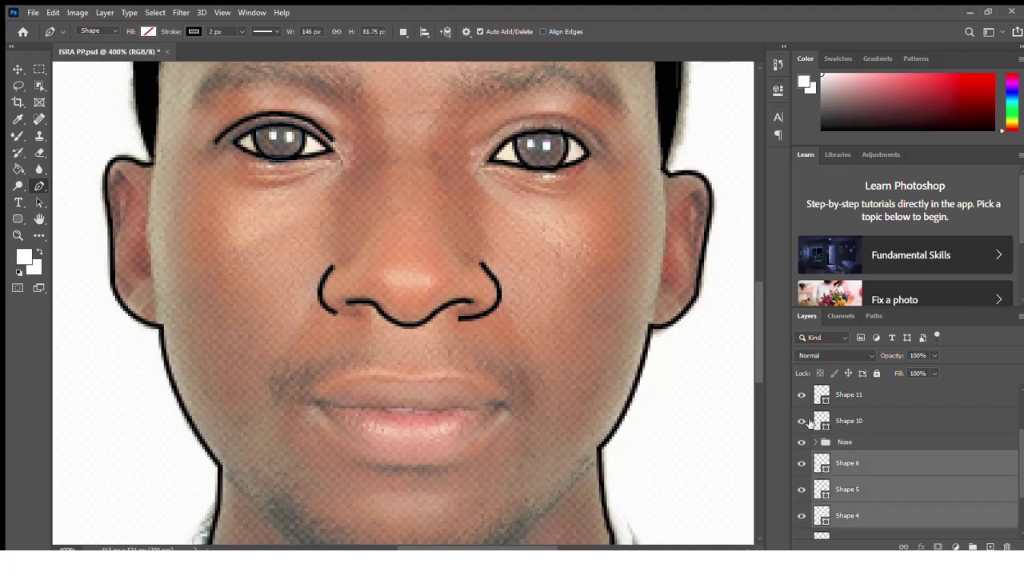
pyautogui.keyDown('ctrl'); pyautogui.click(848, 421); pyautogui.keyUp('ctrl')
pyautogui.keyDown('ctrl'); pyautogui.click(848, 395); pyautogui.keyUp('ctrl')
pyautogui.scroll(-1, 994, 429)
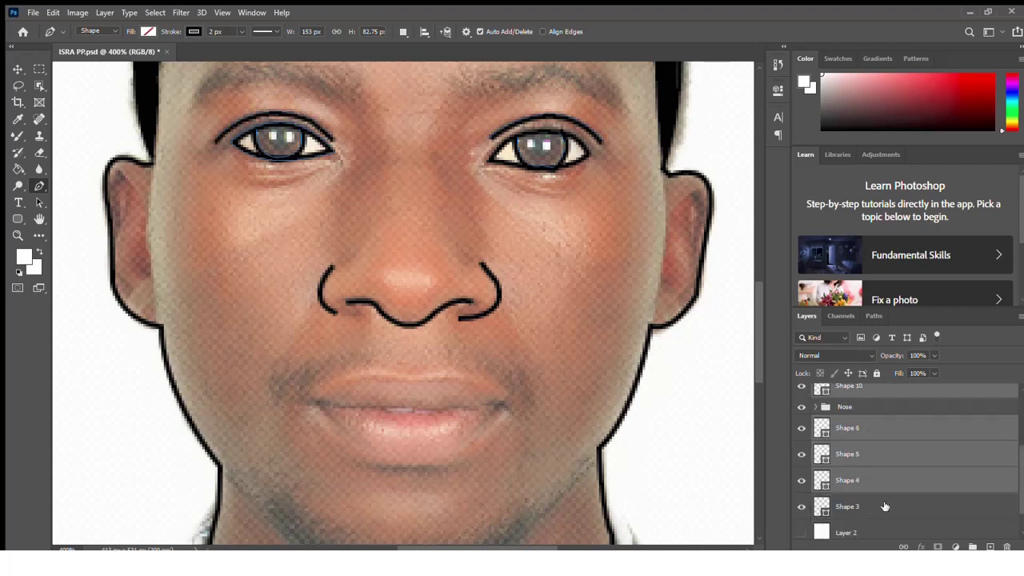
pyautogui.keyDown('ctrl'); pyautogui.click(830, 516); pyautogui.keyUp('ctrl')
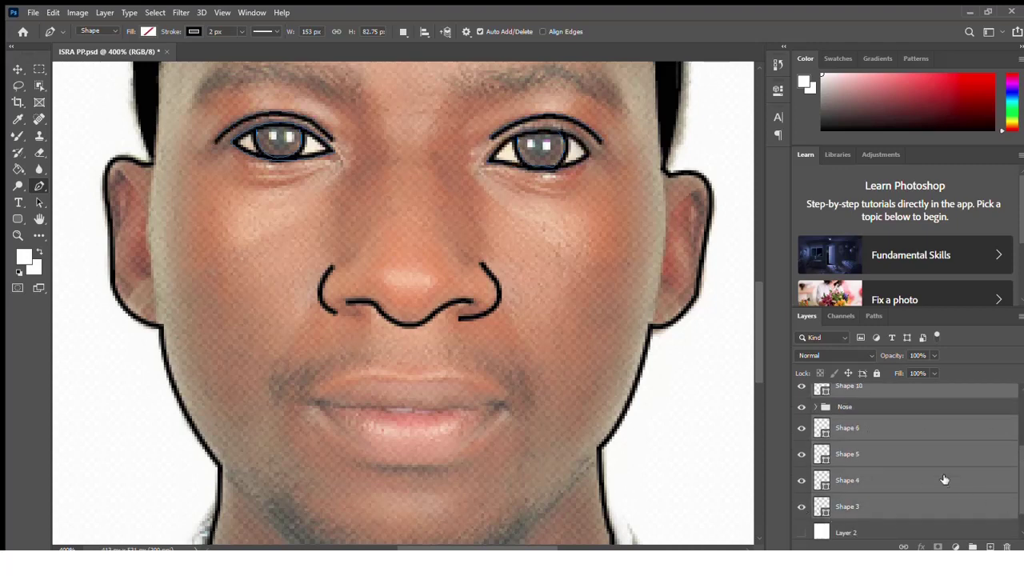
pyautogui.click(972, 547)
pyautogui.doubleClick(850, 461)
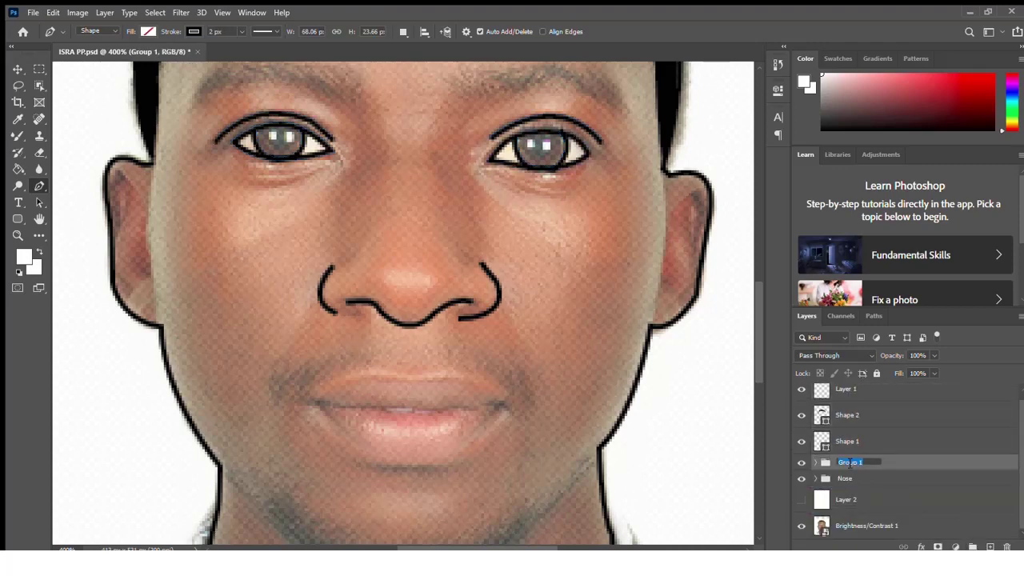
pyautogui.write('Eyes')
pyautogui.press('Return')
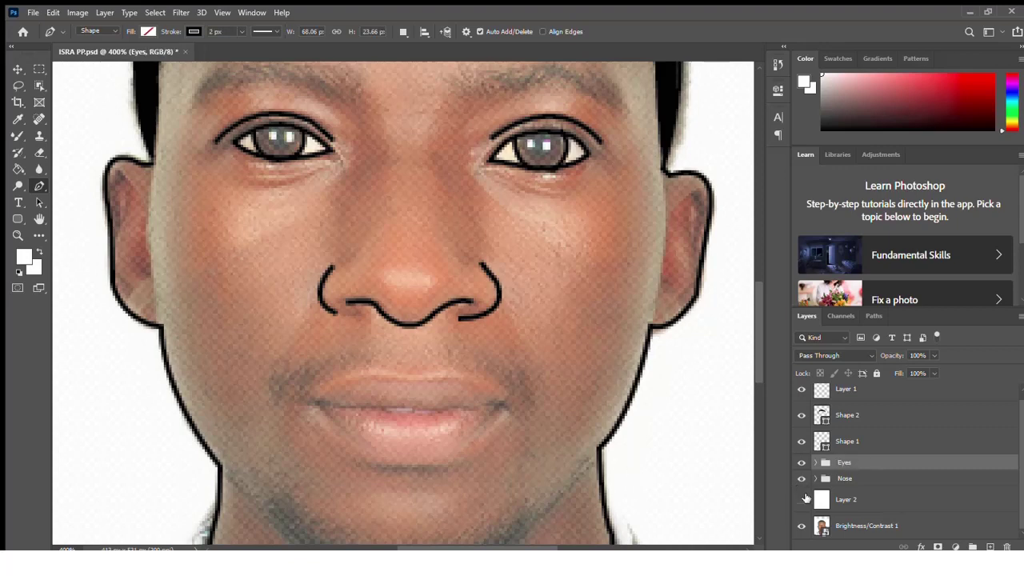
# Rename Shape 2 to Hair and add a new empty layer on top.
pyautogui.click(802, 478)
pyautogui.click(802, 480)
pyautogui.doubleClick(847, 414)
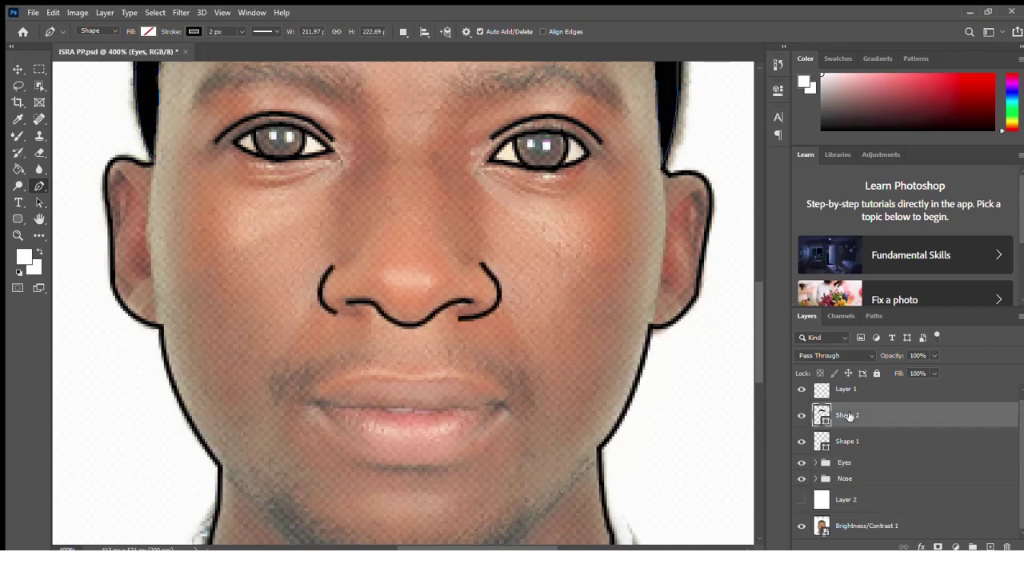
pyautogui.write('HA')
pyautogui.press('Return')
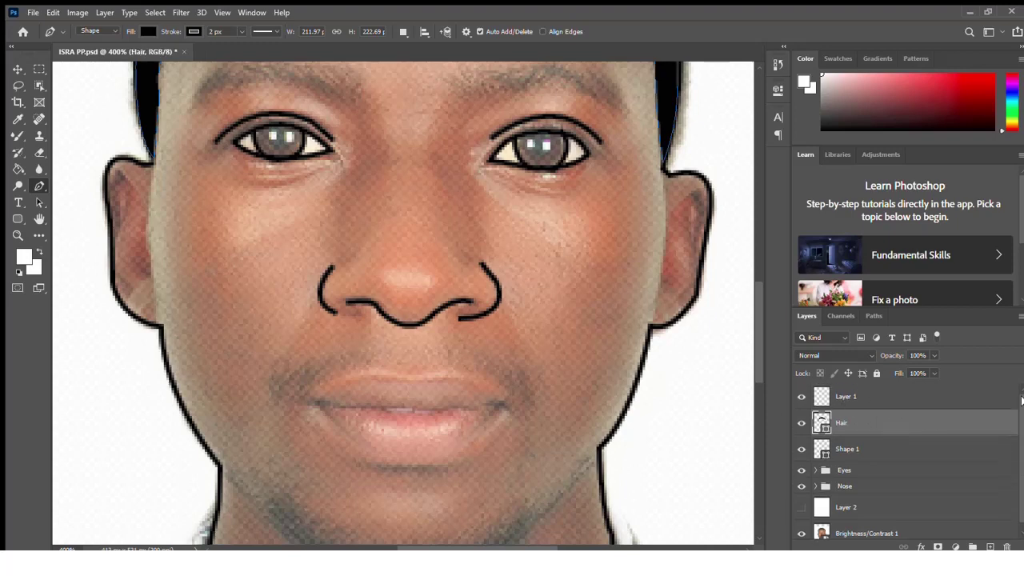
pyautogui.click(880, 389)
pyautogui.hotkey('ctrl', 'shift', 'alt', 'n')
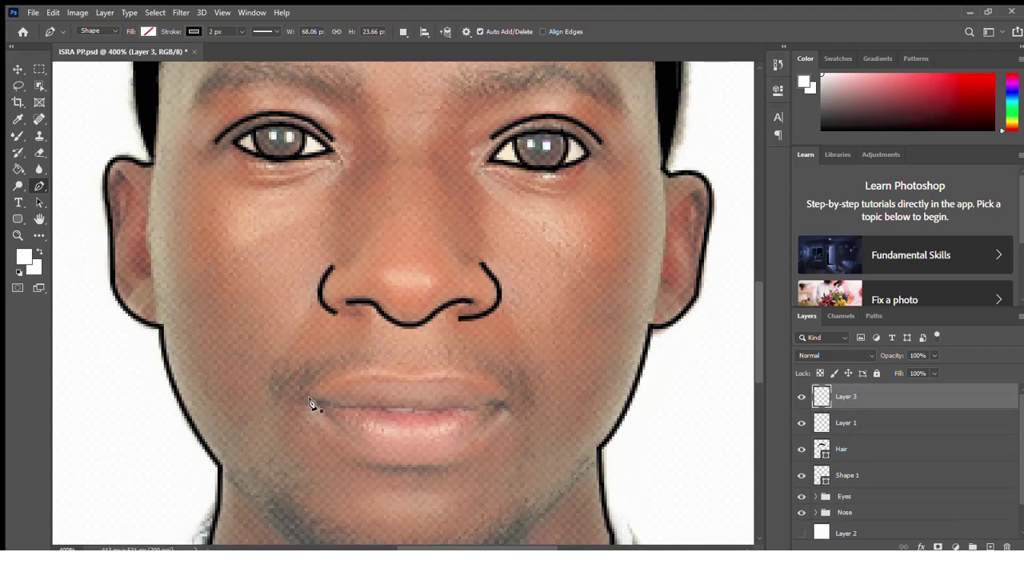
# Draw the line between the lips from the left to the right mouth corner.
pyautogui.click(312, 404)
pyautogui.click(381, 407)
pyautogui.moveTo(424, 406); pyautogui.dragTo(465, 407)
pyautogui.click(464, 407)
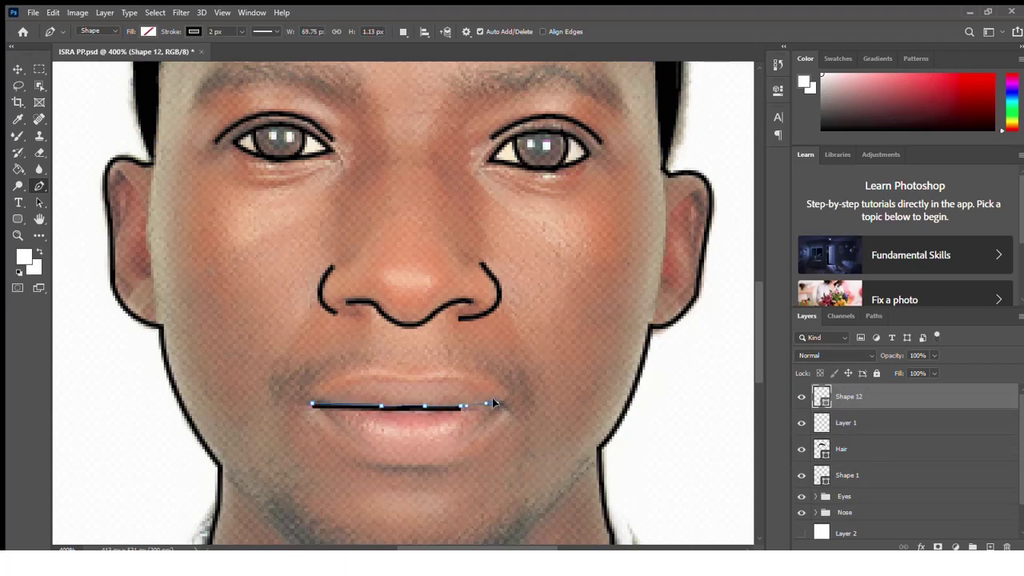
pyautogui.click(472, 435)
# Outline the upper lip on a new layer, curving into the right corner.
pyautogui.click(990, 547)
pyautogui.click(312, 406)
pyautogui.click(366, 380)
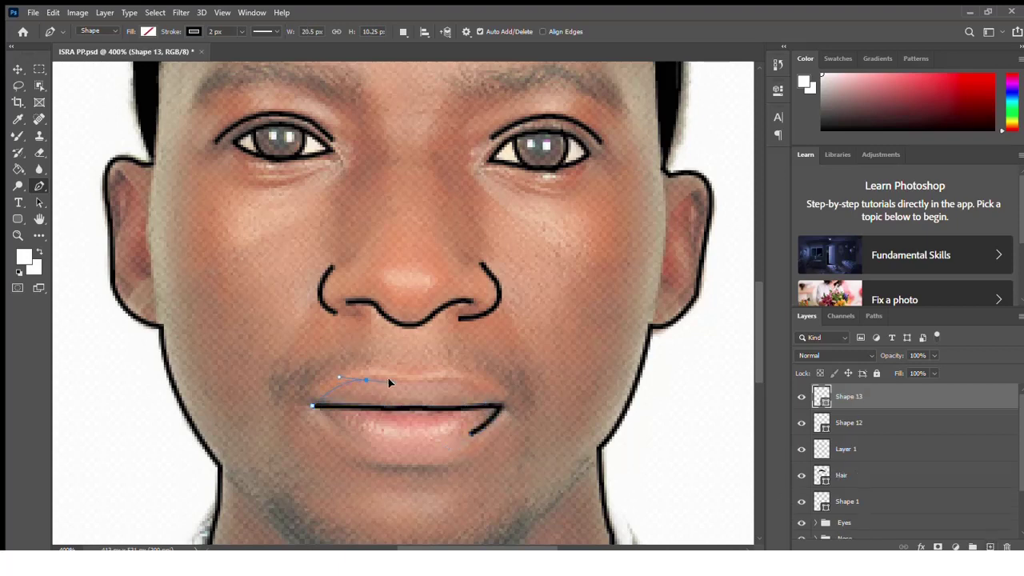
pyautogui.click(392, 384)
pyautogui.click(444, 382)
pyautogui.click(445, 382)
pyautogui.moveTo(502, 405); pyautogui.dragTo(515, 431)
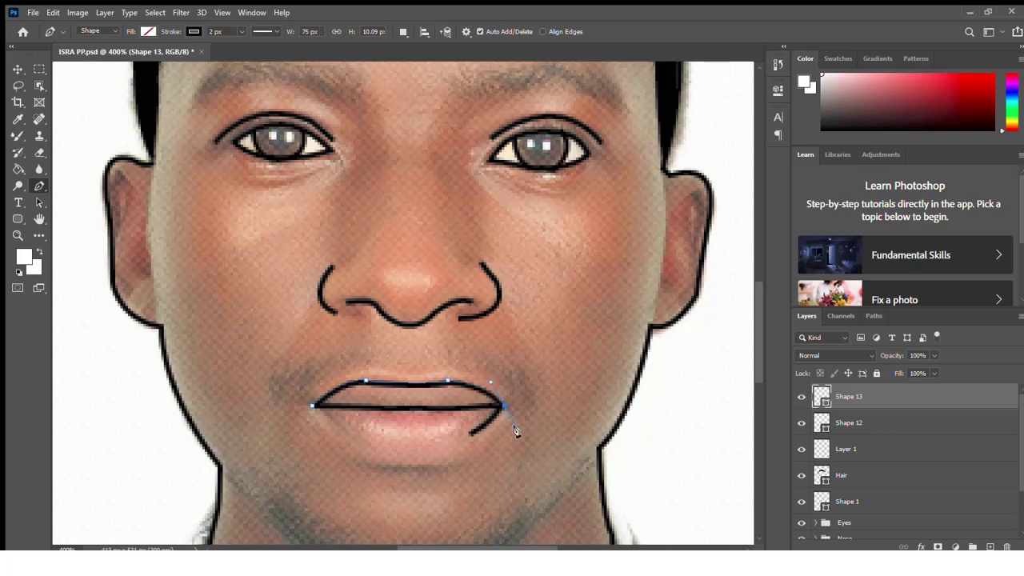
# Outline the lower lip on a new layer along its bottom edge.
pyautogui.click(989, 547)
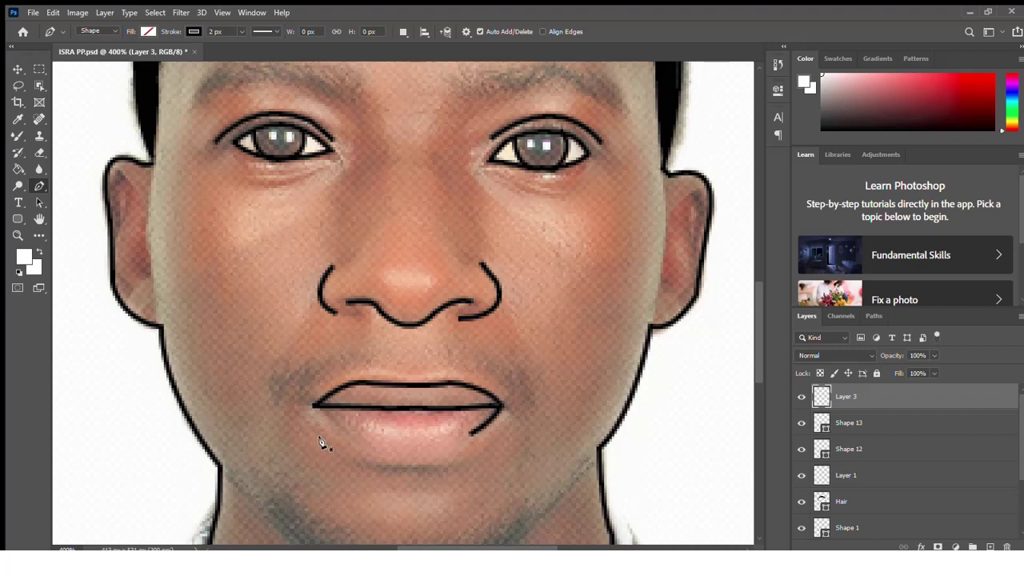
pyautogui.click(312, 408)
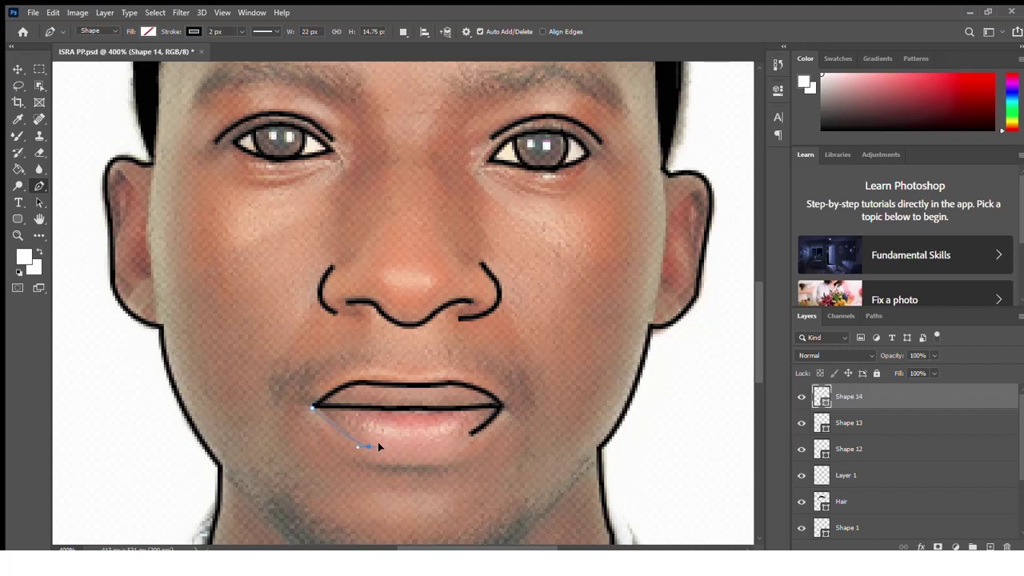
pyautogui.moveTo(379, 446); pyautogui.dragTo(389, 450)
pyautogui.moveTo(469, 436); pyautogui.dragTo(504, 414)
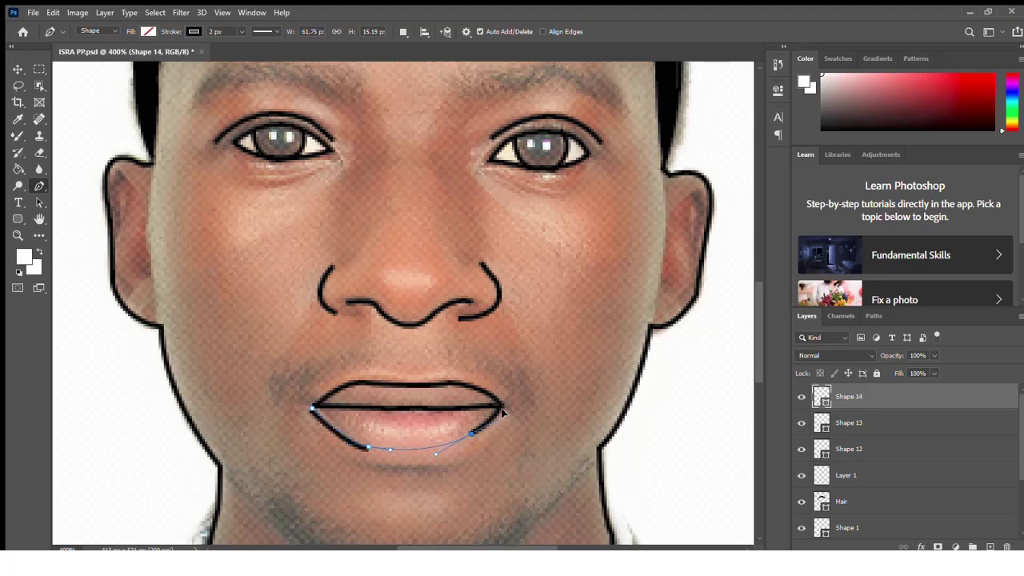
pyautogui.click(507, 410)
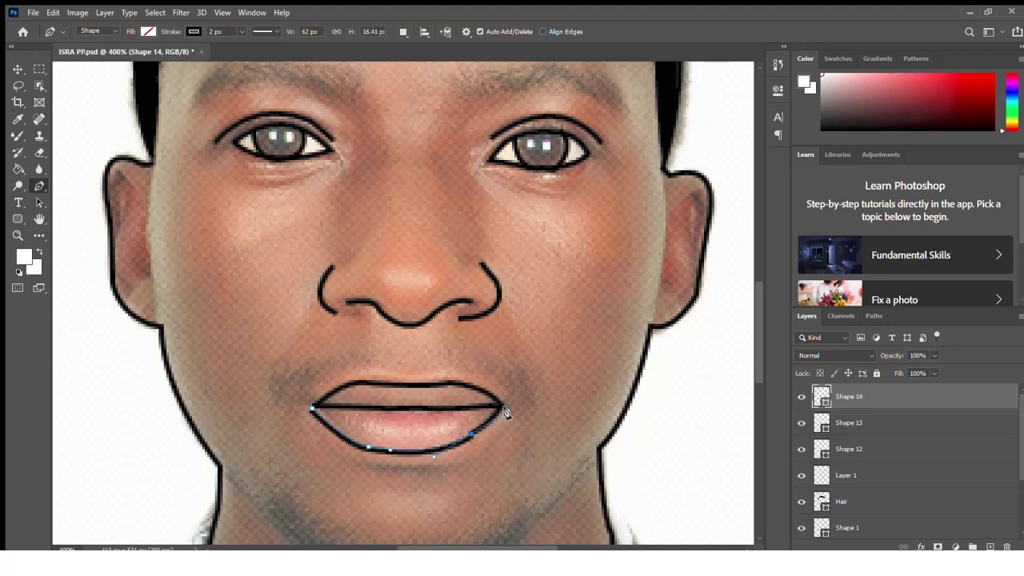
# Group the three lip shapes as 'mouth' and add a new empty layer above it.
pyautogui.keyDown('shift'); pyautogui.click(858, 453); pyautogui.keyUp('shift')
pyautogui.hotkey('ctrl', 'g')
pyautogui.doubleClick(850, 391)
pyautogui.write('mouth')
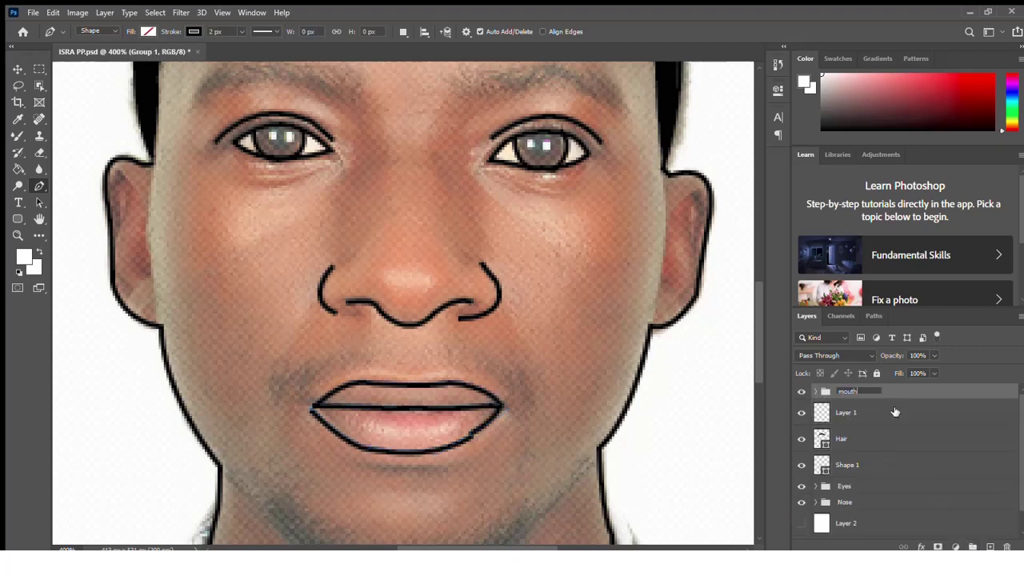
pyautogui.press('Return')
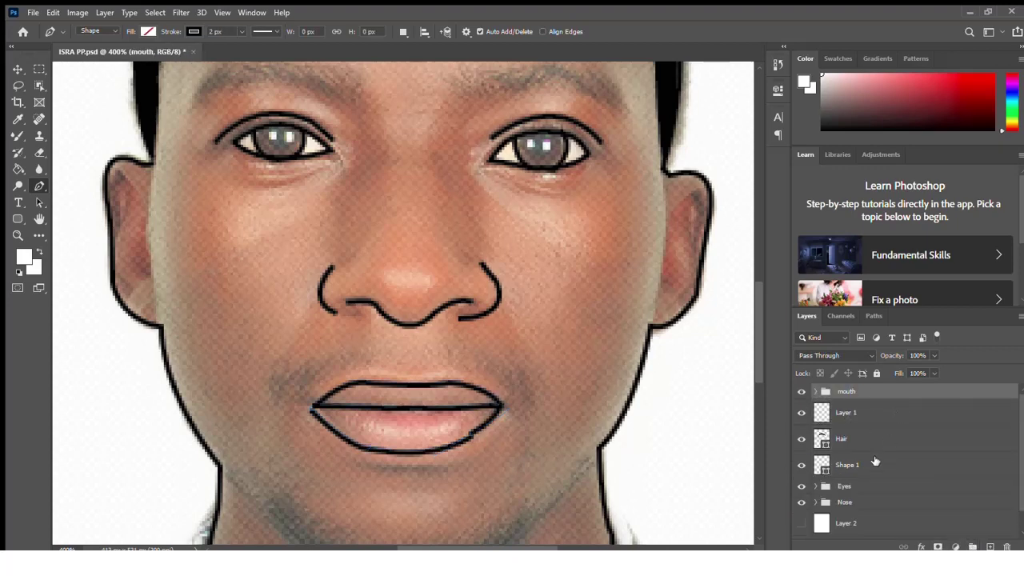
pyautogui.scroll(-1, 1023, 427)
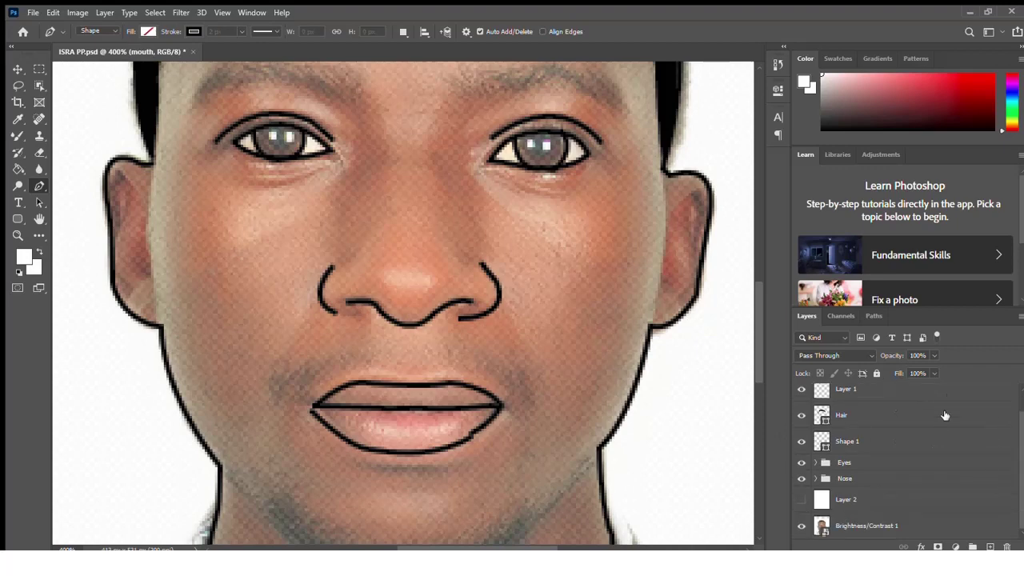
pyautogui.click(866, 525)
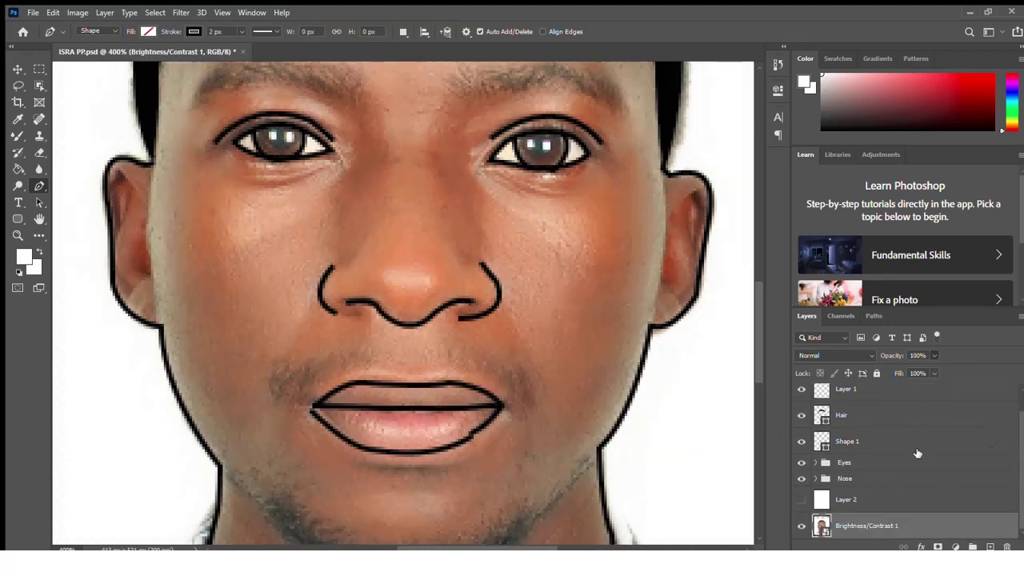
pyautogui.scroll(1, 1016, 441)
pyautogui.click(862, 392)
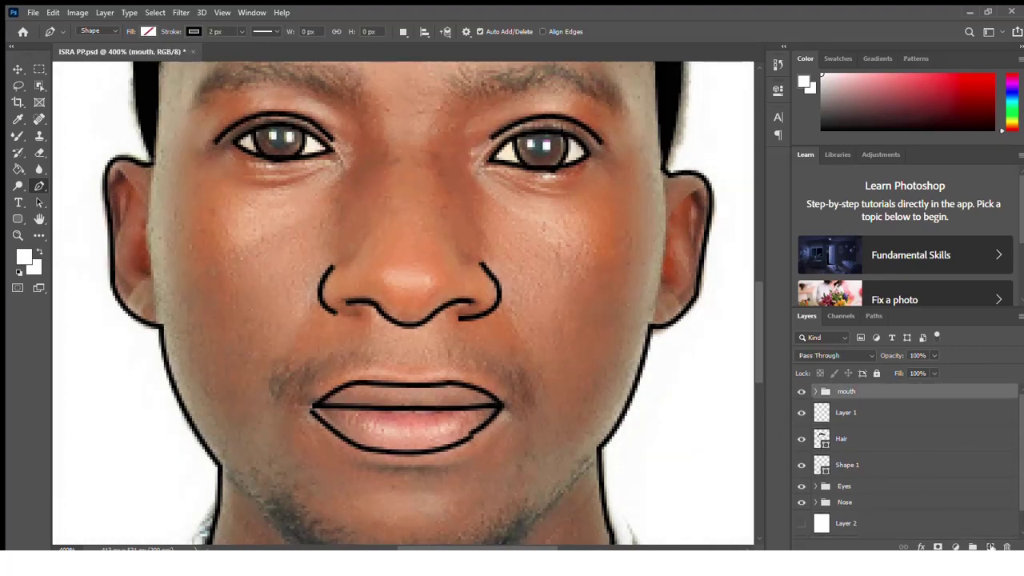
pyautogui.hotkey('ctrl', 'shift', 'alt', 'n')
# Draw a trial right-ear outline, then delete that Shape 15 and add a fresh layer.
pyautogui.click(671, 216)
pyautogui.moveTo(703, 211); pyautogui.dragTo(704, 258)
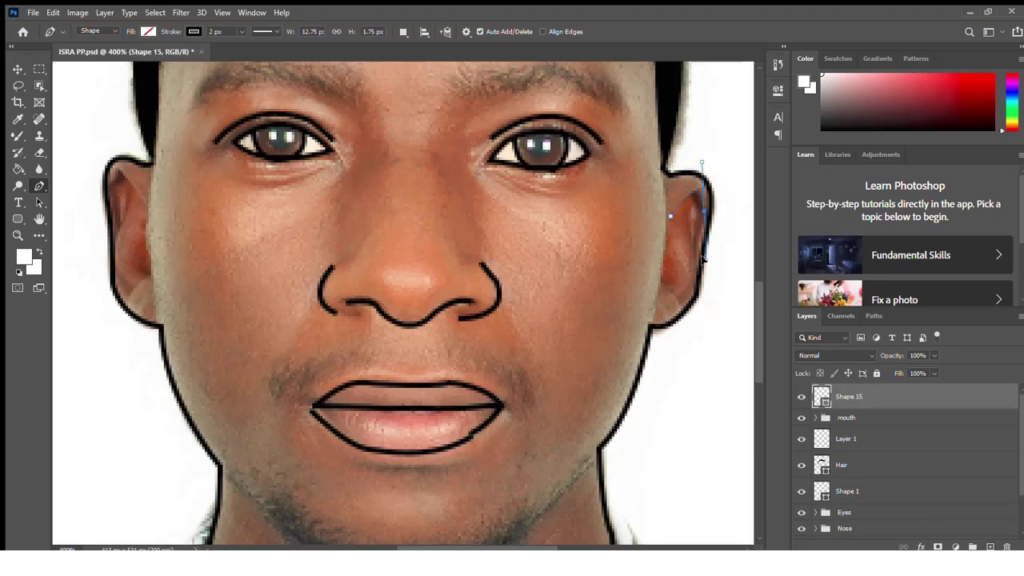
pyautogui.moveTo(704, 258); pyautogui.dragTo(704, 262)
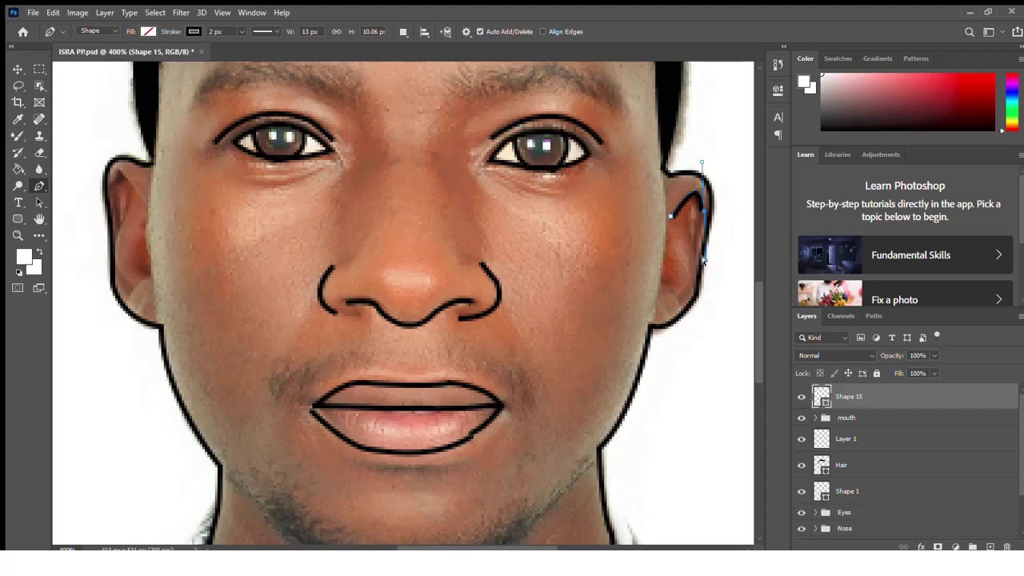
pyautogui.press('Escape')
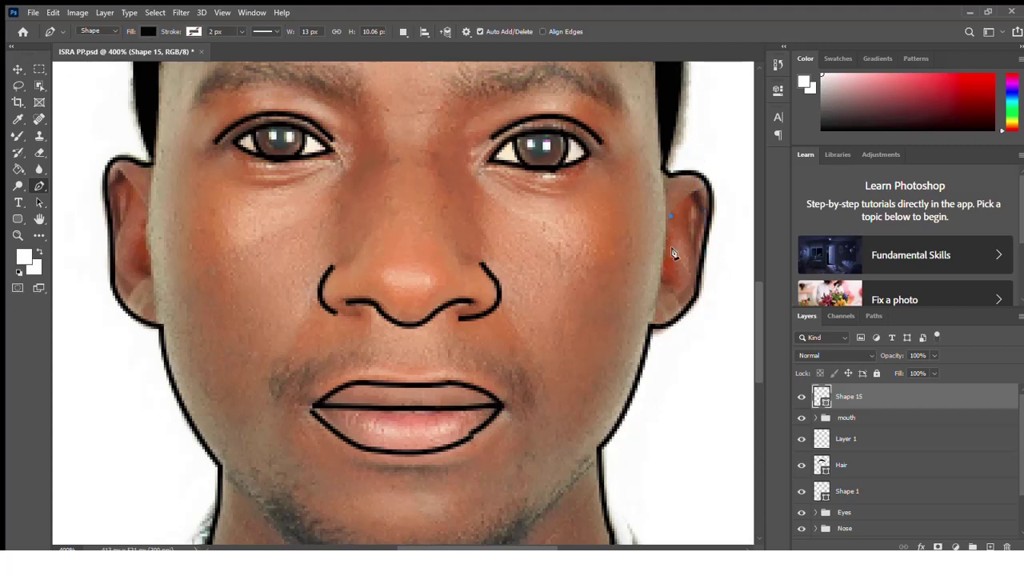
pyautogui.click(1006, 546)
pyautogui.click(993, 546)
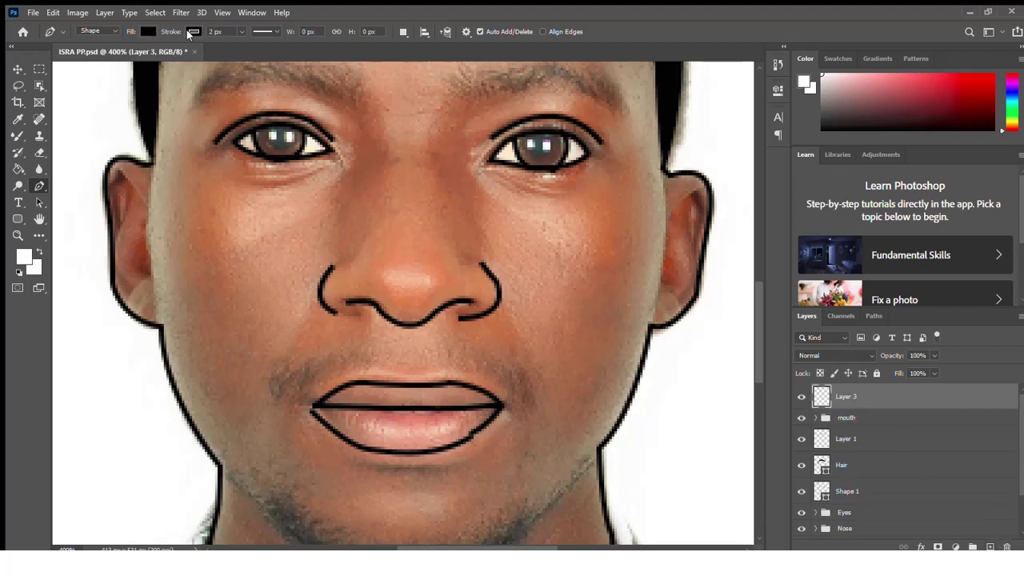
# Zoom on the right ear and trace its inner curve at 20% opacity.
pyautogui.hotkey('ctrl', '+')
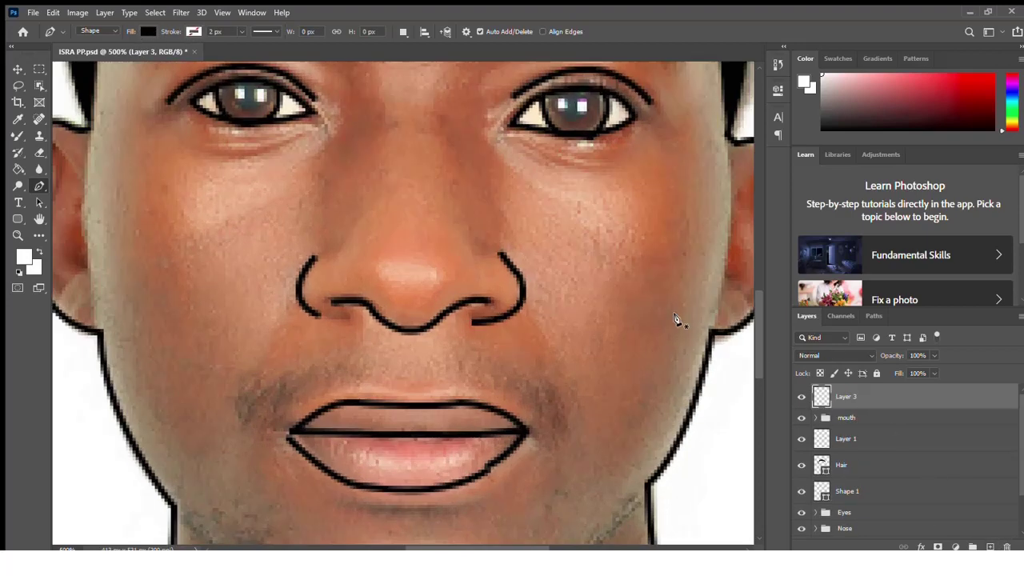
pyautogui.hscroll(5, 677, 320)
pyautogui.click(563, 243)
pyautogui.click(575, 200)
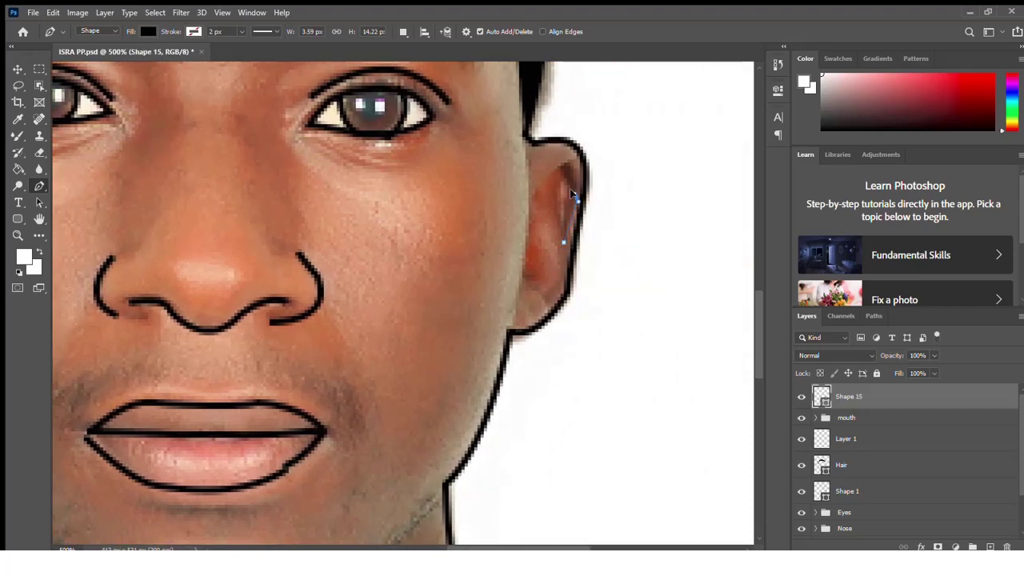
pyautogui.moveTo(578, 159)
pyautogui.mouseDown()
pyautogui.moveTo(545, 167)
pyautogui.moveTo(560, 165)
pyautogui.moveTo(532, 191)
pyautogui.mouseUp()
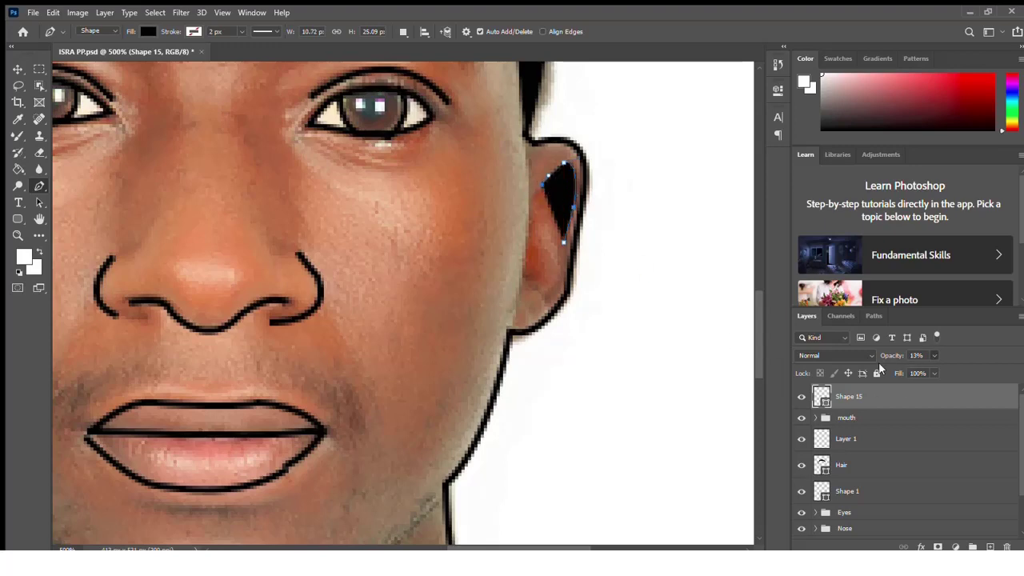
pyautogui.press('2')
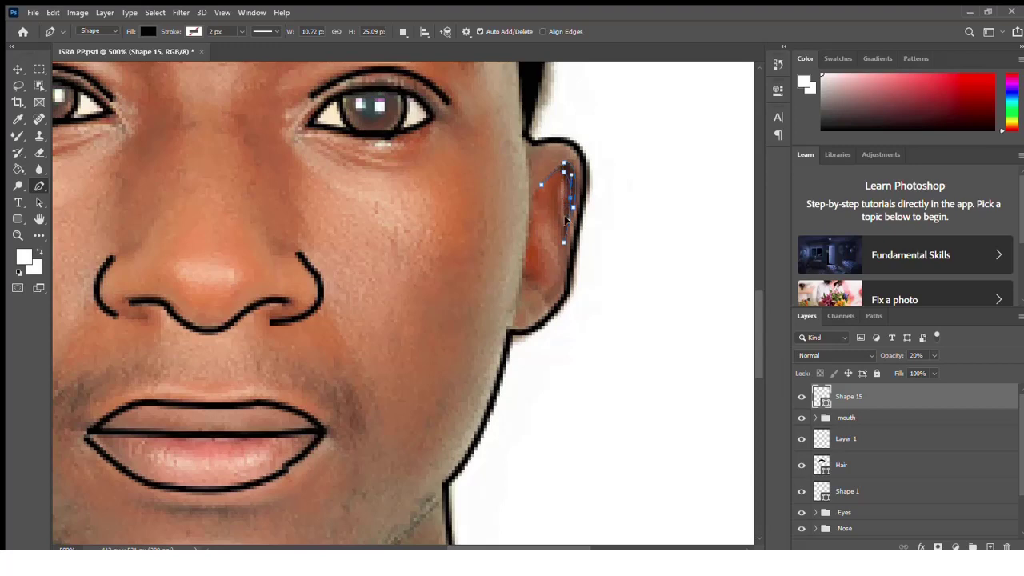
pyautogui.click(572, 207)
# Add two small black-filled shapes marking the right ear's inner folds.
pyautogui.scroll(-2, 880, 464)
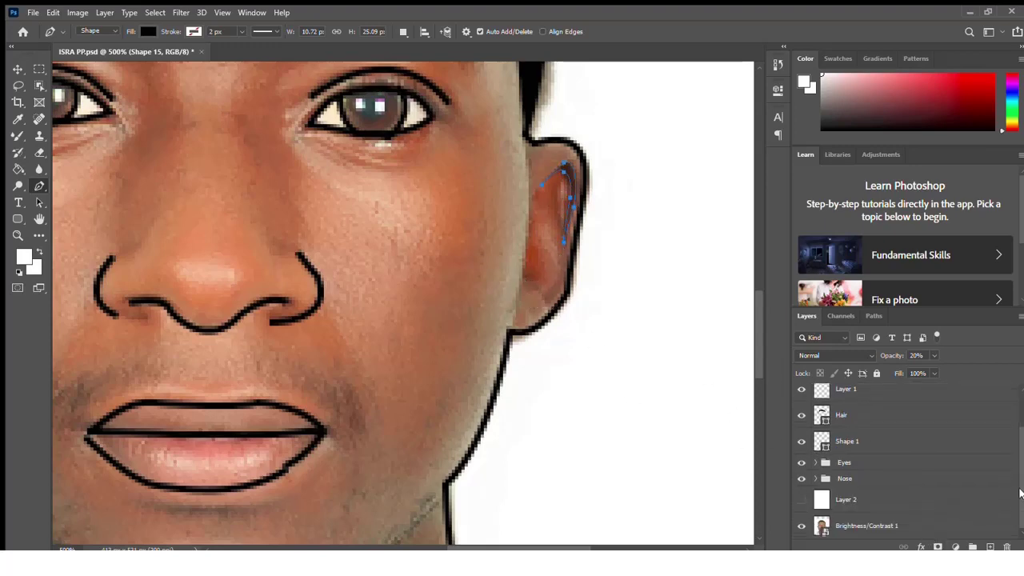
pyautogui.click(866, 525)
pyautogui.scroll(3, 920, 432)
pyautogui.click(920, 396)
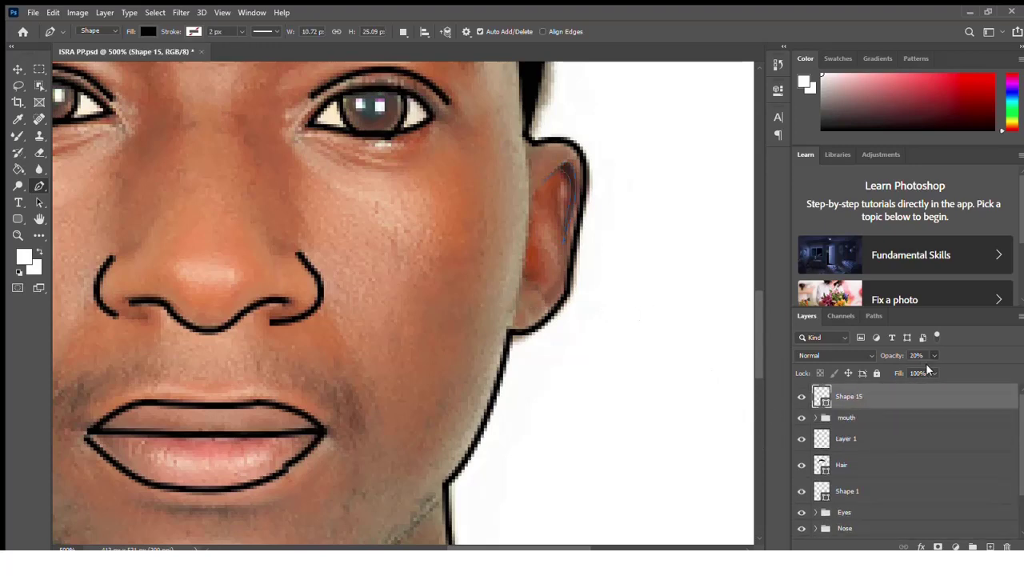
pyautogui.click(522, 275)
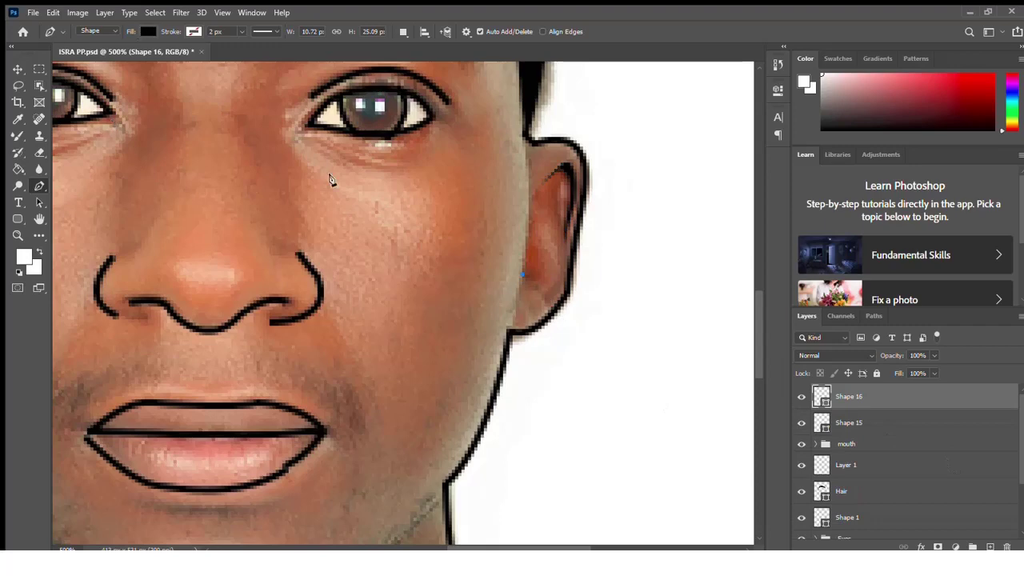
pyautogui.click(534, 285)
pyautogui.click(525, 293)
pyautogui.click(563, 266)
pyautogui.click(560, 287)
pyautogui.click(541, 297)
pyautogui.click(552, 310)
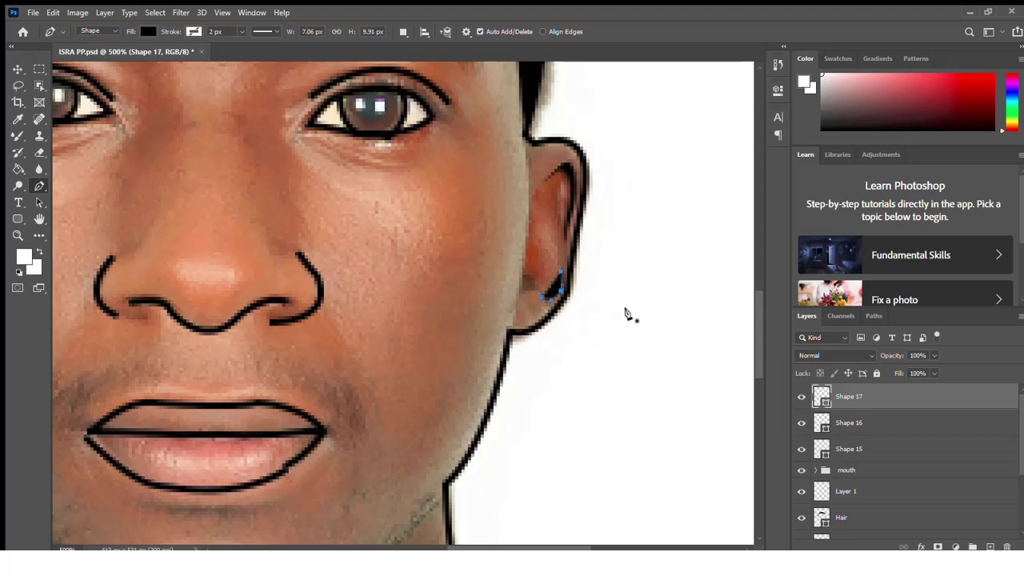
# Pan to the left ear and draw two black filled inner-ear fold shapes with the Pen tool.
pyautogui.moveTo(567, 547); pyautogui.dragTo(451, 547)
pyautogui.click(435, 216)
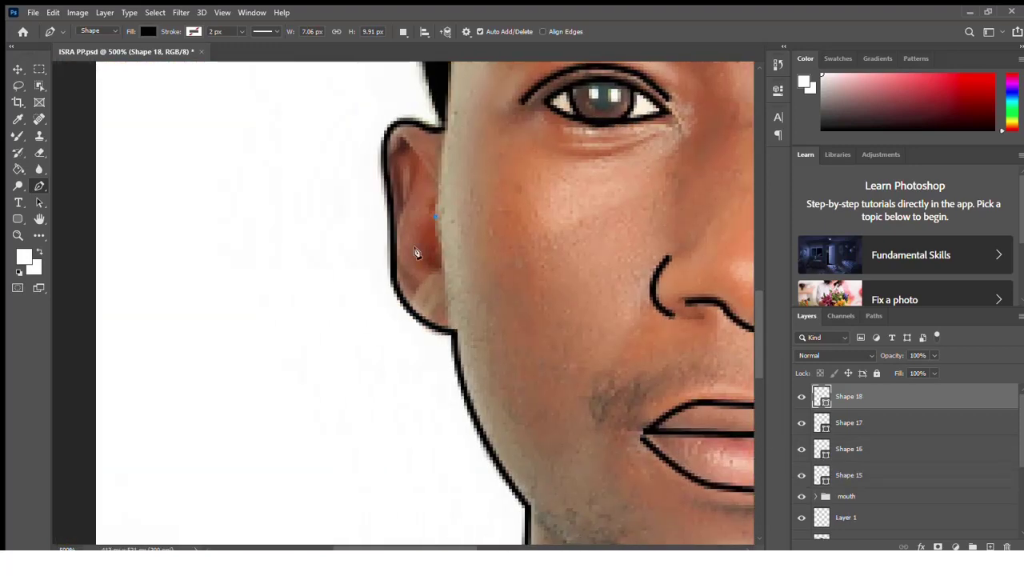
pyautogui.click(439, 270)
pyautogui.click(419, 257)
pyautogui.click(418, 245)
pyautogui.click(433, 217)
pyautogui.click(415, 289)
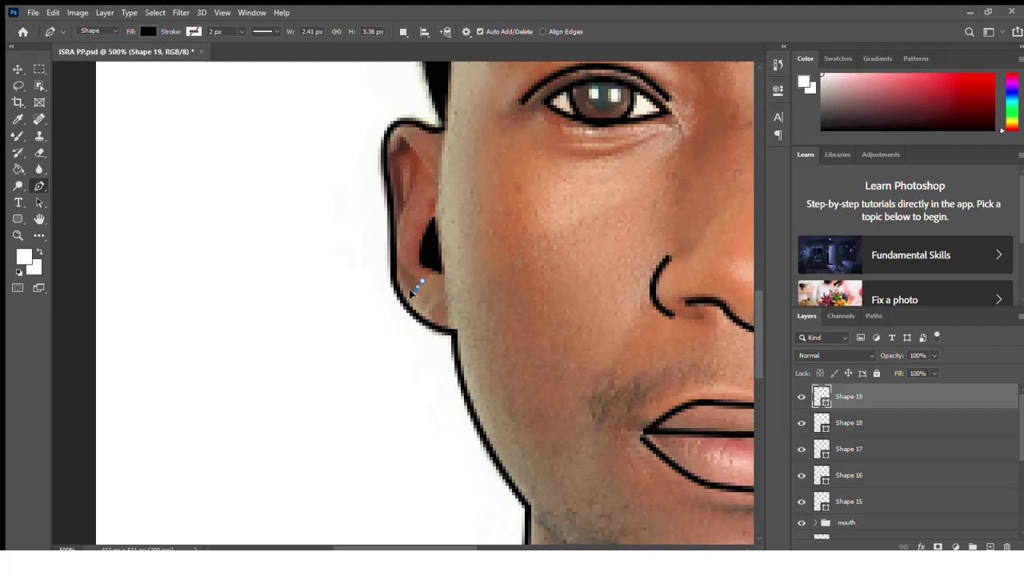
pyautogui.click(400, 276)
pyautogui.click(397, 254)
pyautogui.click(416, 288)
# Trace a curved path along the ear's upper rim at 27% opacity, then restore 100%.
pyautogui.click(396, 220)
pyautogui.click(388, 167)
pyautogui.click(389, 147)
pyautogui.click(401, 139)
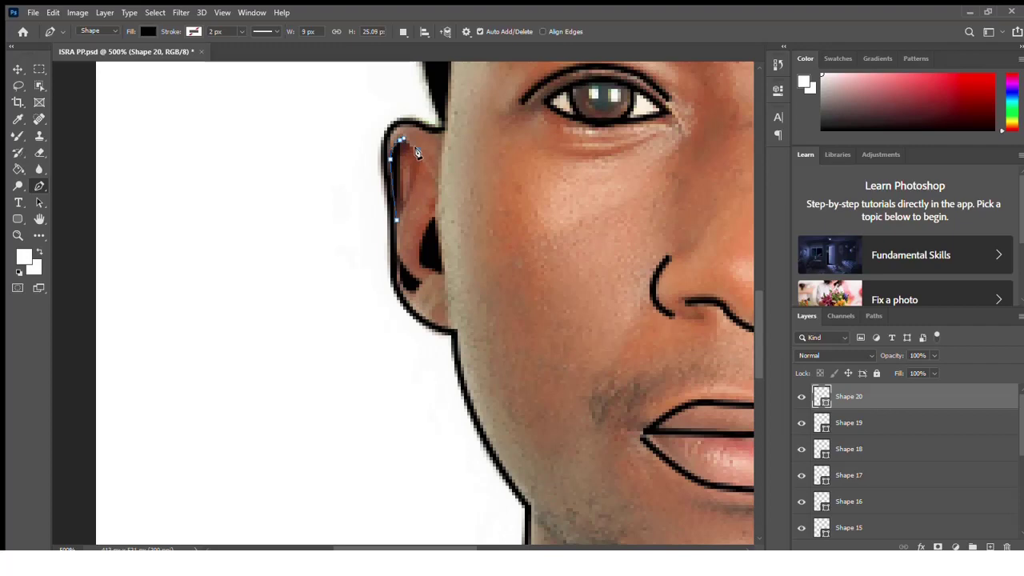
pyautogui.click(415, 152)
pyautogui.press('2')
pyautogui.press('7')
pyautogui.click(405, 146)
pyautogui.moveTo(394, 190); pyautogui.dragTo(392, 216)
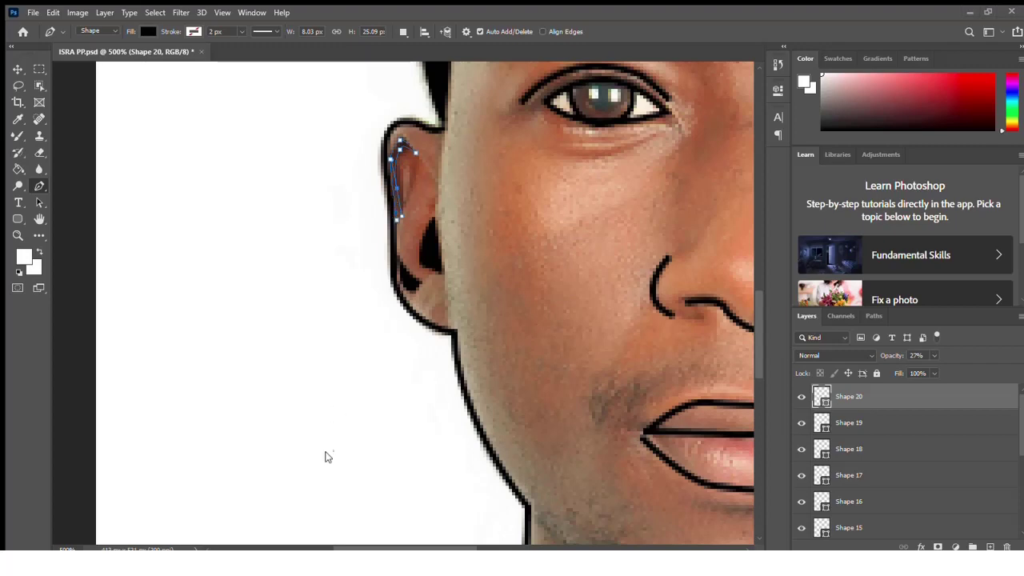
pyautogui.moveTo(394, 218); pyautogui.dragTo(395, 228)
pyautogui.press('0')
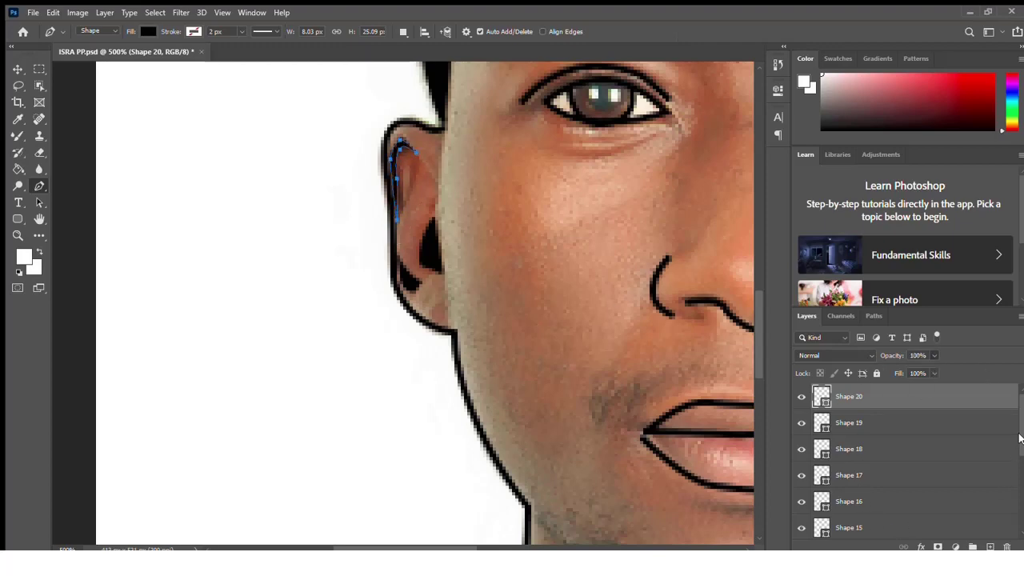
pyautogui.scroll(-2, 862, 504)
# Group the selected ear shape layers and name the group 'ears'.
pyautogui.keyDown('shift'); pyautogui.click(883, 475); pyautogui.keyUp('shift')
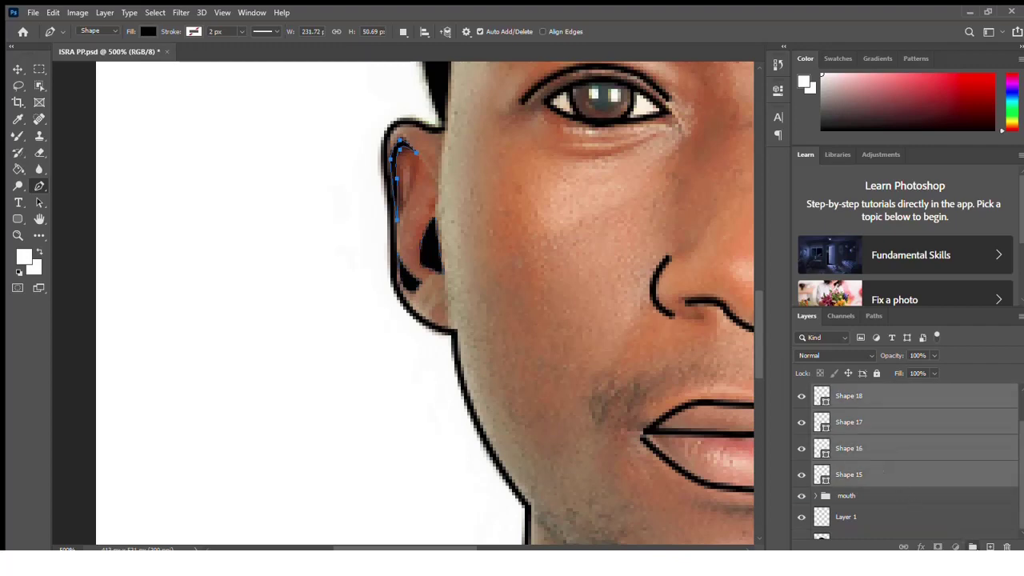
pyautogui.hotkey('ctrl', 'g')
pyautogui.doubleClick(850, 391)
pyautogui.write('ears')
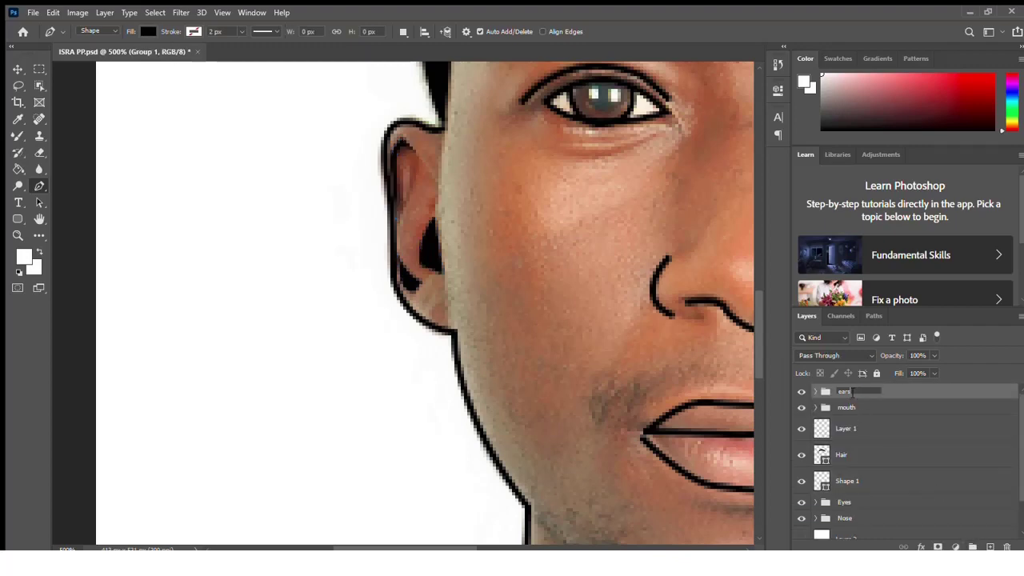
pyautogui.press('Return')
# Fit the portrait on screen and briefly show the white layer to preview the line art.
pyautogui.hotkey('ctrl', '0')
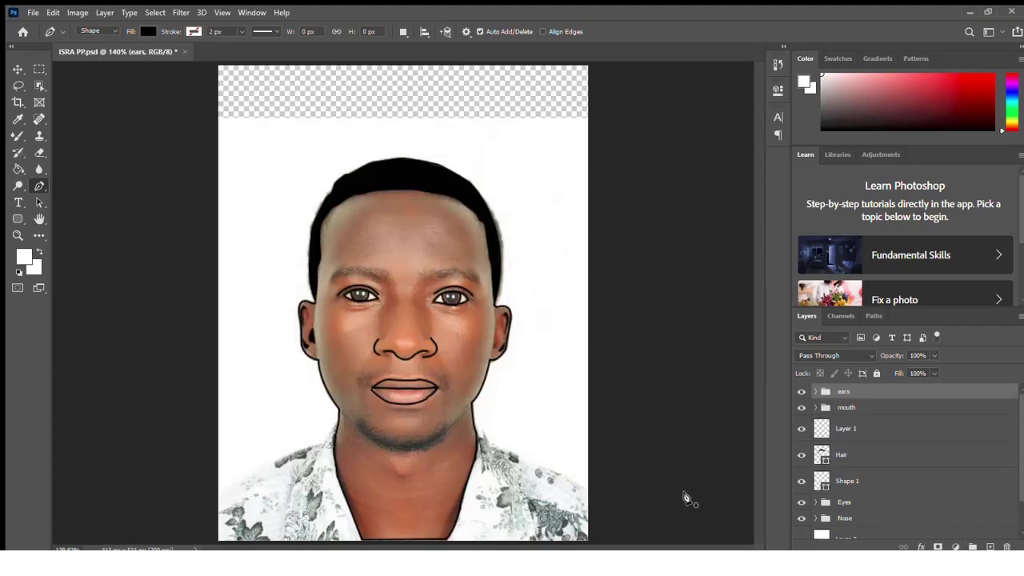
pyautogui.scroll(-2, 1020, 435)
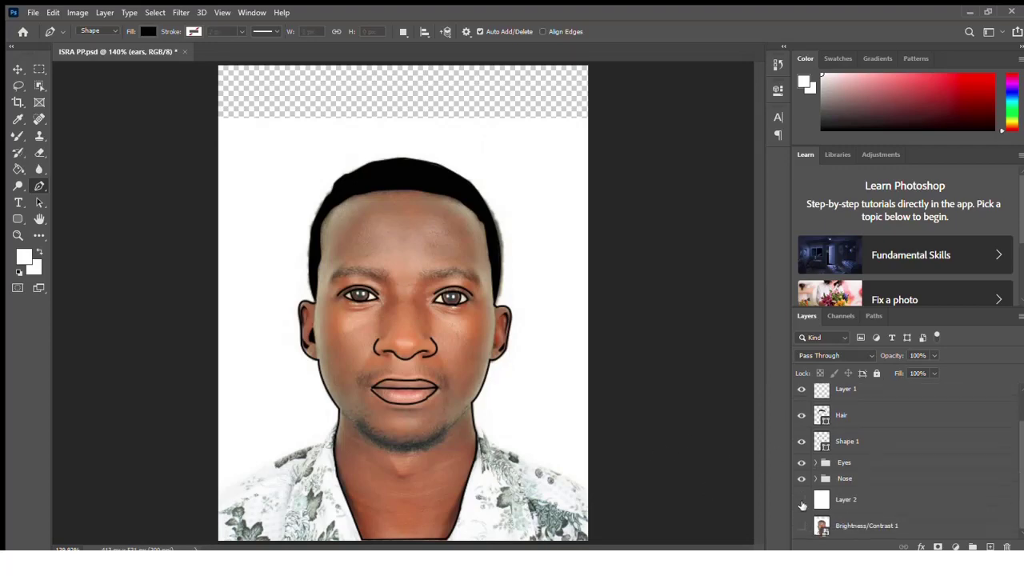
pyautogui.click(802, 499)
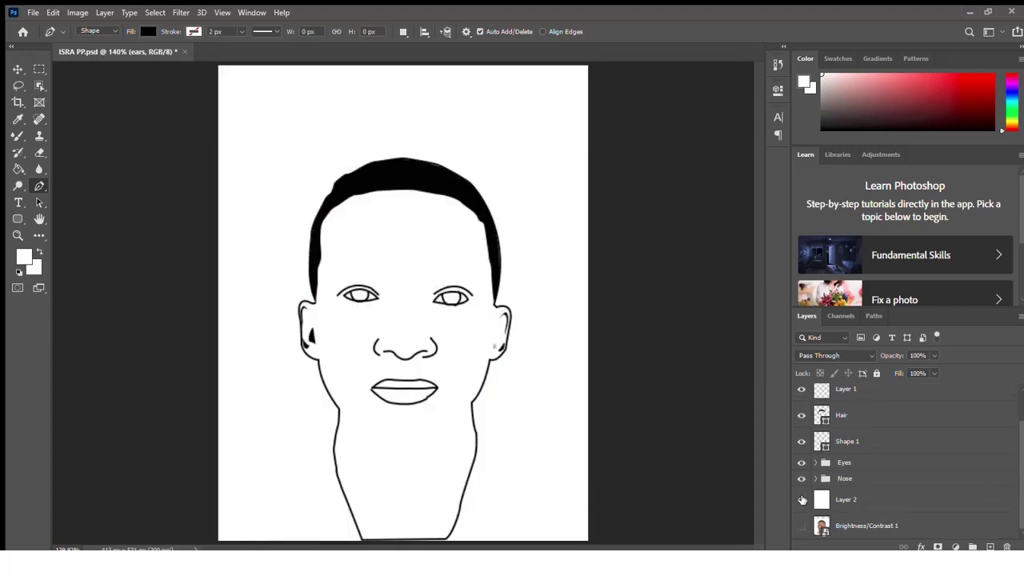
pyautogui.click(802, 499)
pyautogui.click(801, 526)
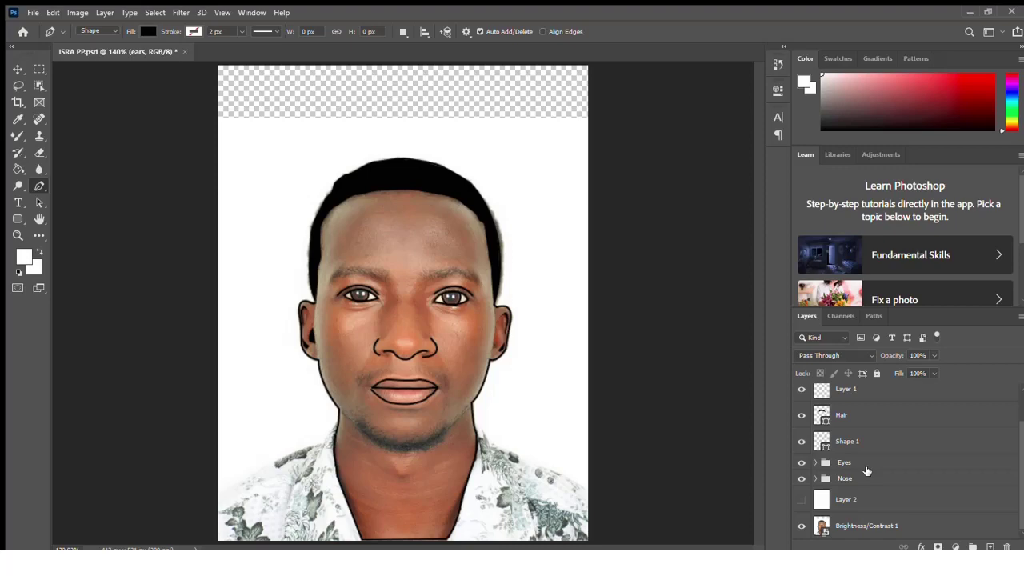
# Zoom to 300% and scroll over the face to inspect the traced eyes, nose, mouth and ears.
pyautogui.hotkey('ctrl', '+')
pyautogui.hotkey('ctrl', '+')
pyautogui.hotkey('ctrl', '+')
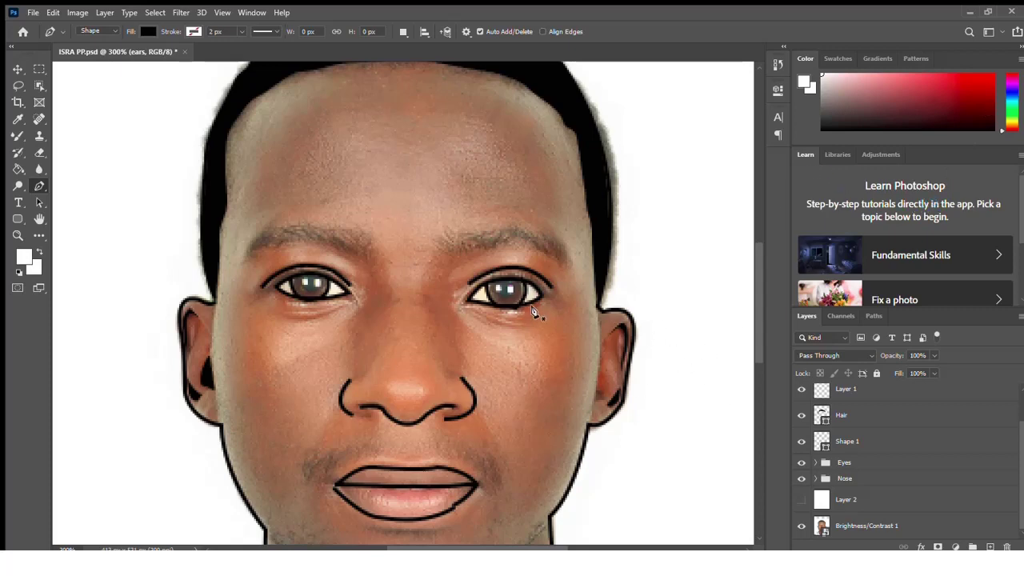
pyautogui.moveTo(756, 276)
pyautogui.mouseDown()
pyautogui.moveTo(757, 320)
pyautogui.moveTo(376, 340)
pyautogui.mouseUp()
pyautogui.scroll(3, 753, 317)
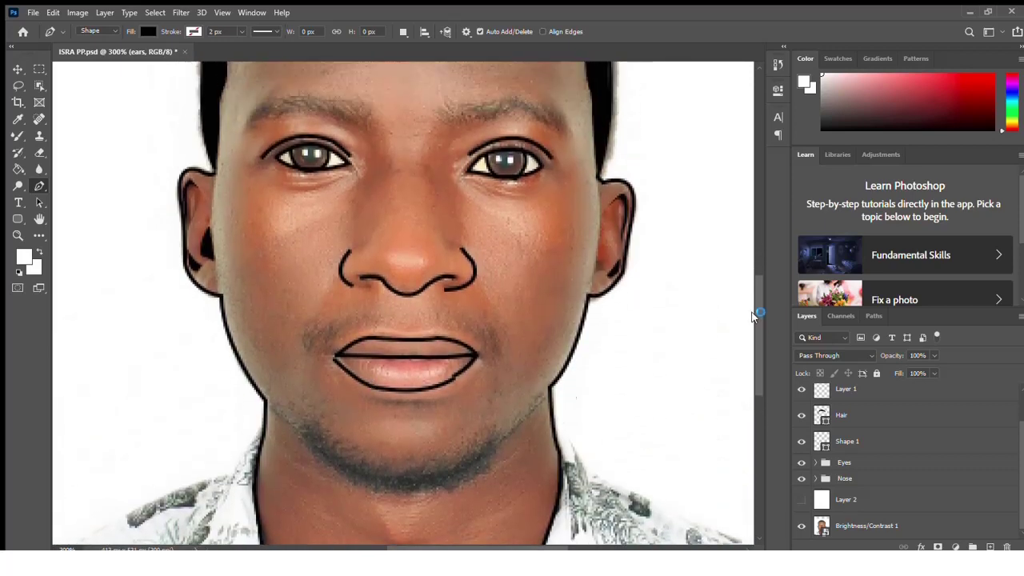
pyautogui.moveTo(757, 315)
pyautogui.mouseDown()
pyautogui.moveTo(752, 267)
pyautogui.moveTo(752, 303)
pyautogui.mouseUp()
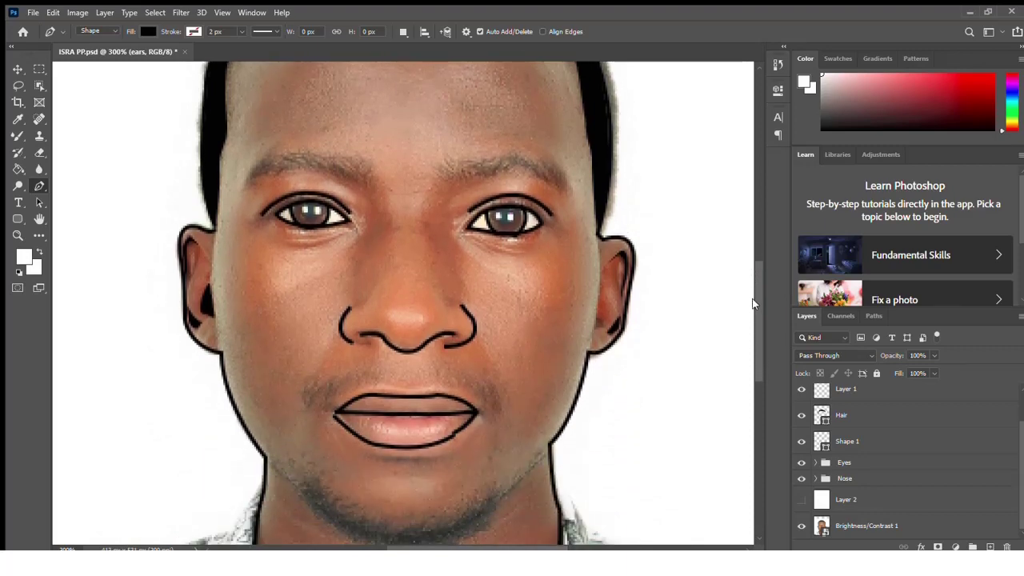